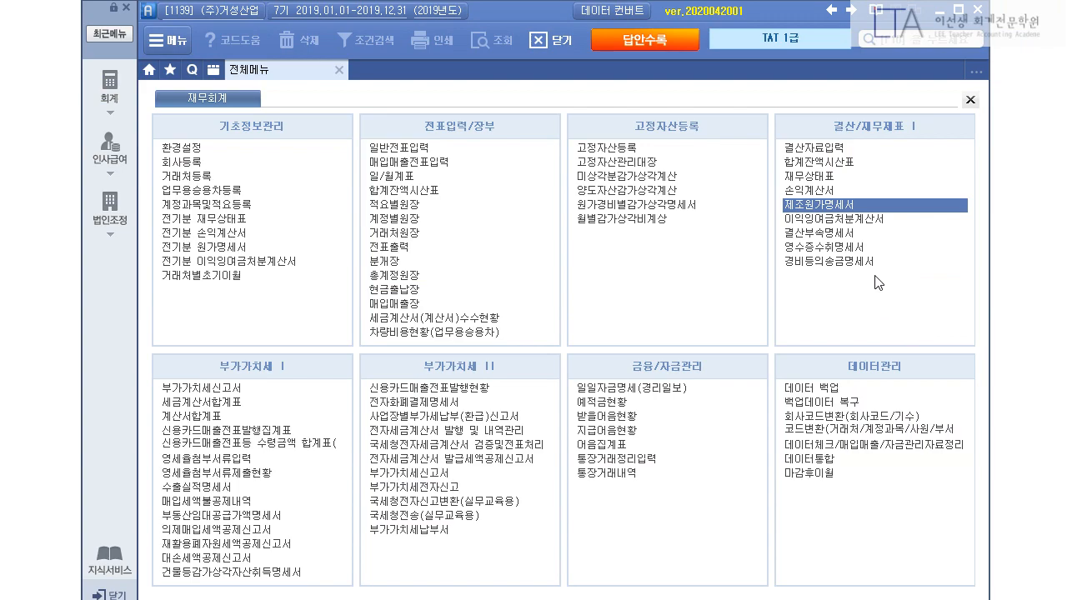
Open the 이익잉여금처분계산서 without loading the saved data.
left_click(831, 191)
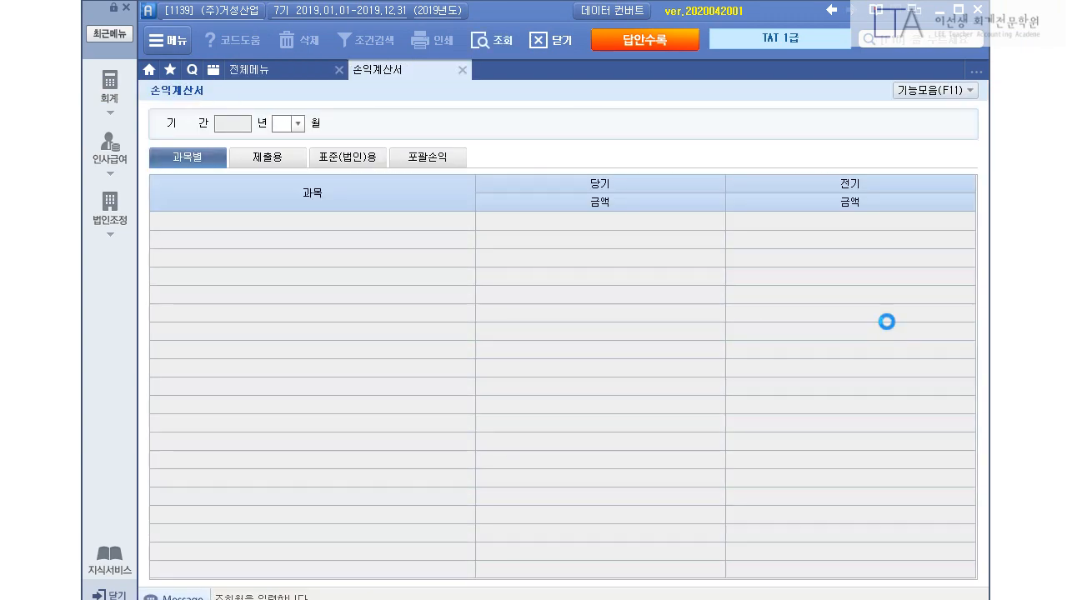
key("Escape")
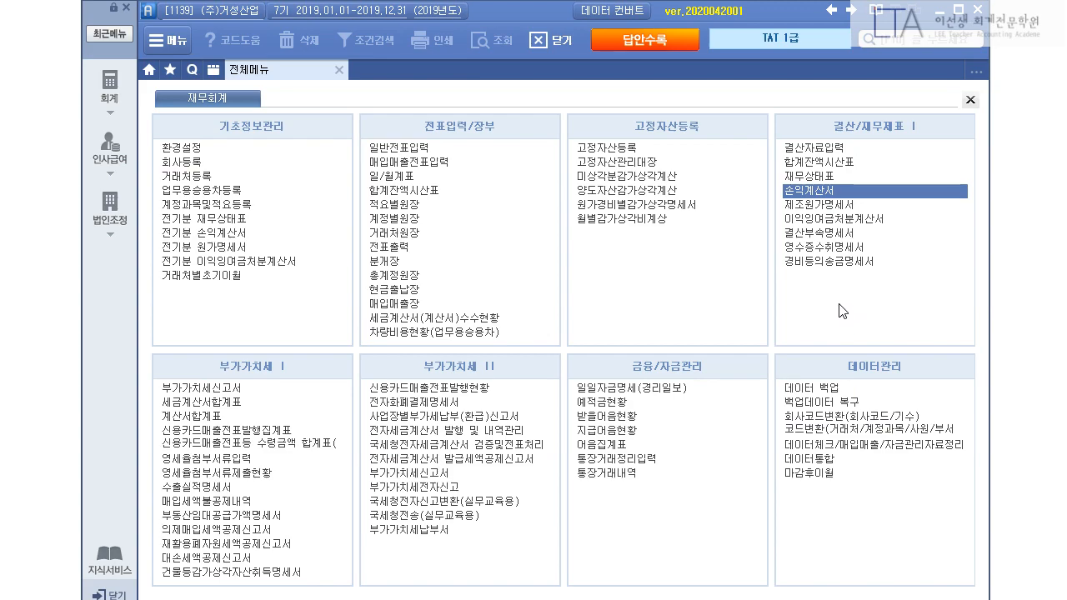
left_click(850, 220)
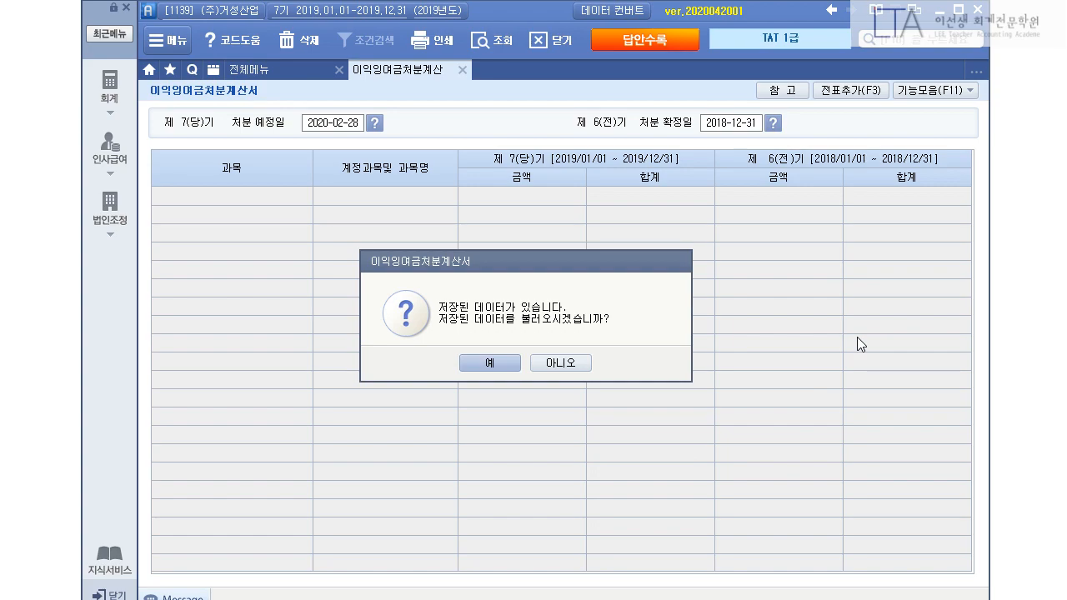
key("Right")
key("Return")
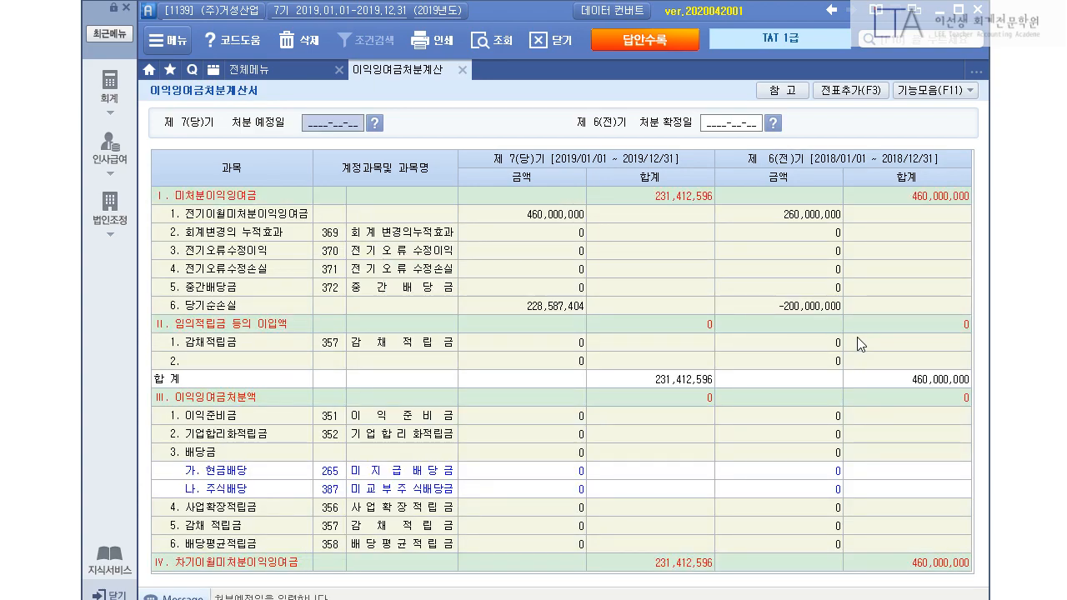
Set the current-term 처분 예정일 to 2020-02-28 and the prior-term 처분 확정일 to 2019-12-31.
left_click(673, 377)
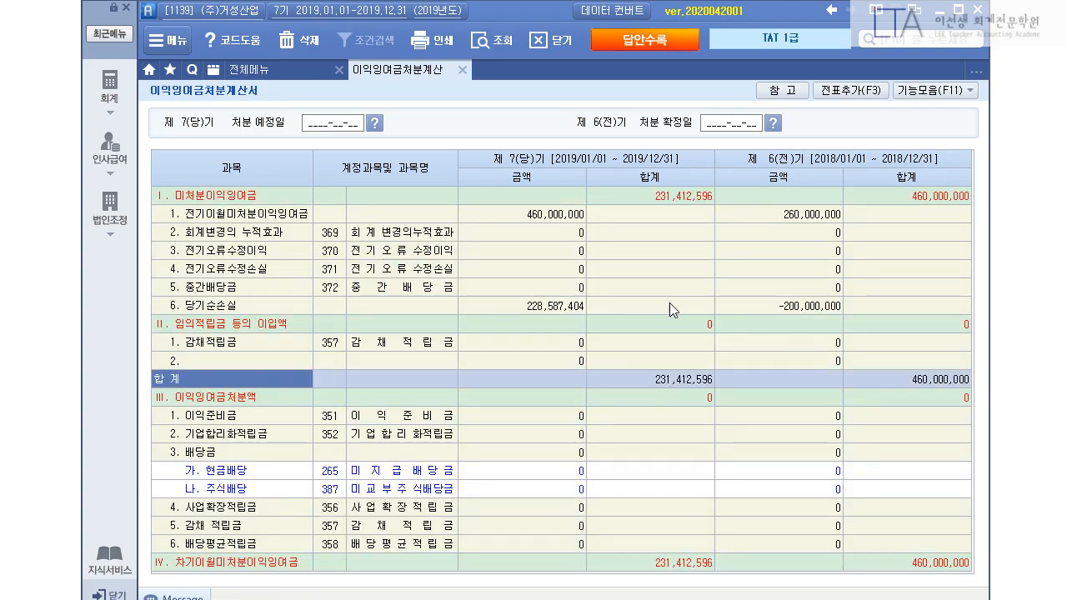
left_click(347, 121)
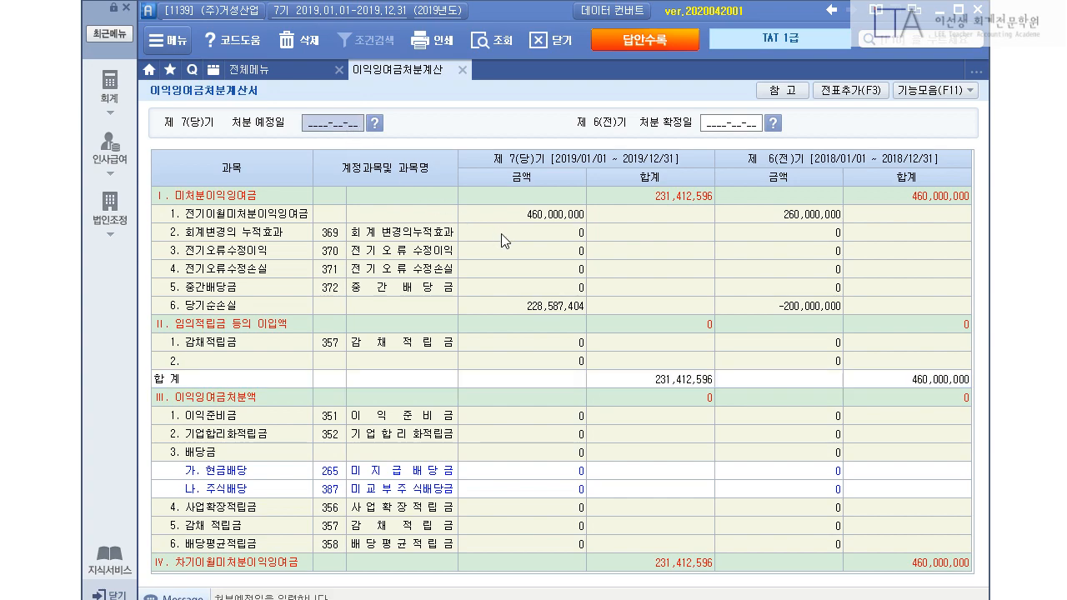
type("20200228")
key("Return")
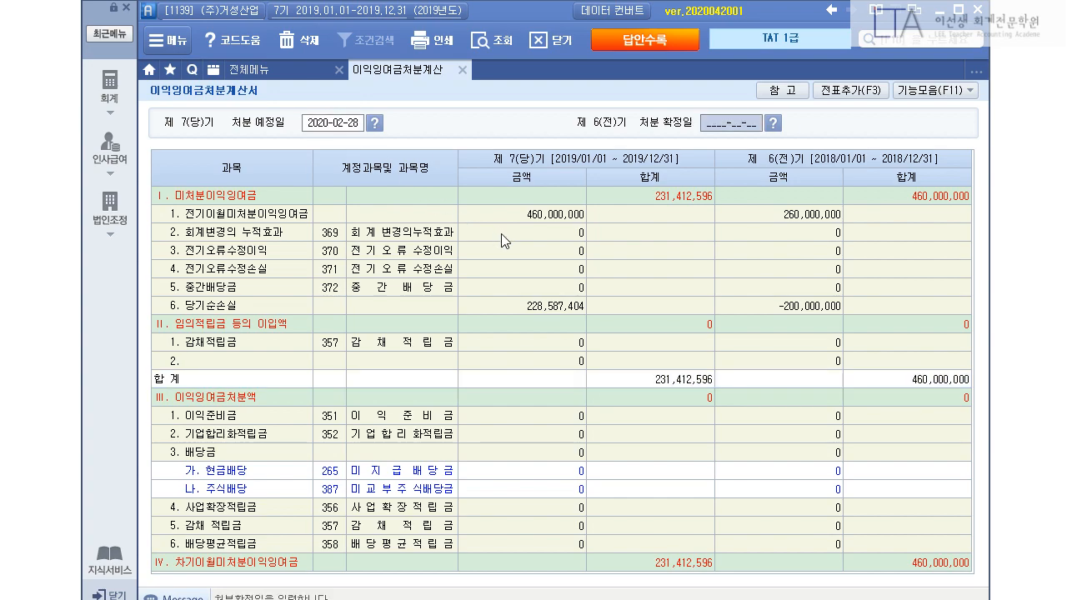
type("20191231")
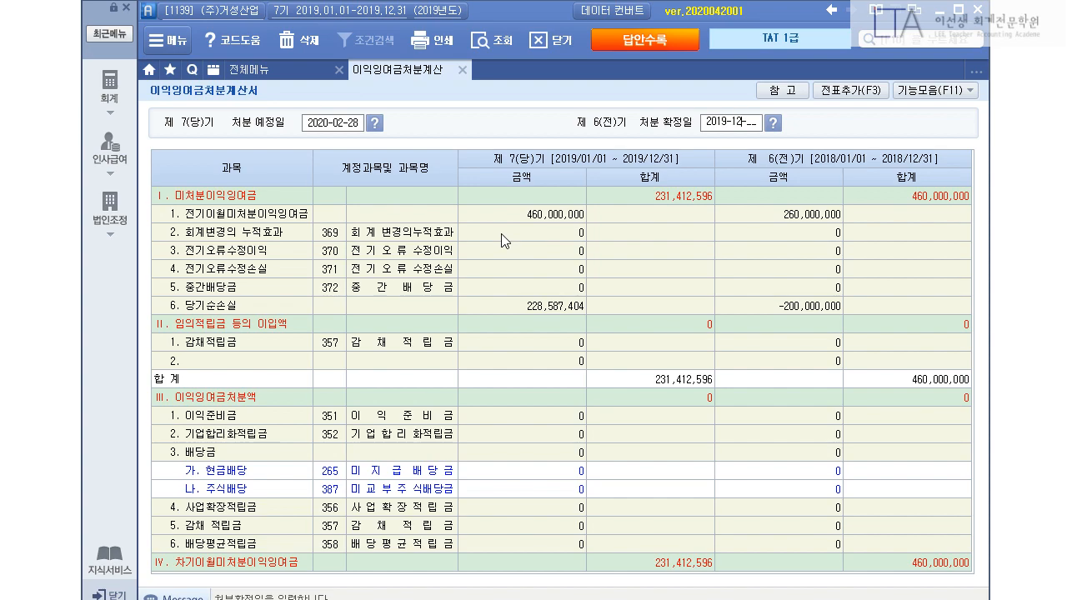
key("Return")
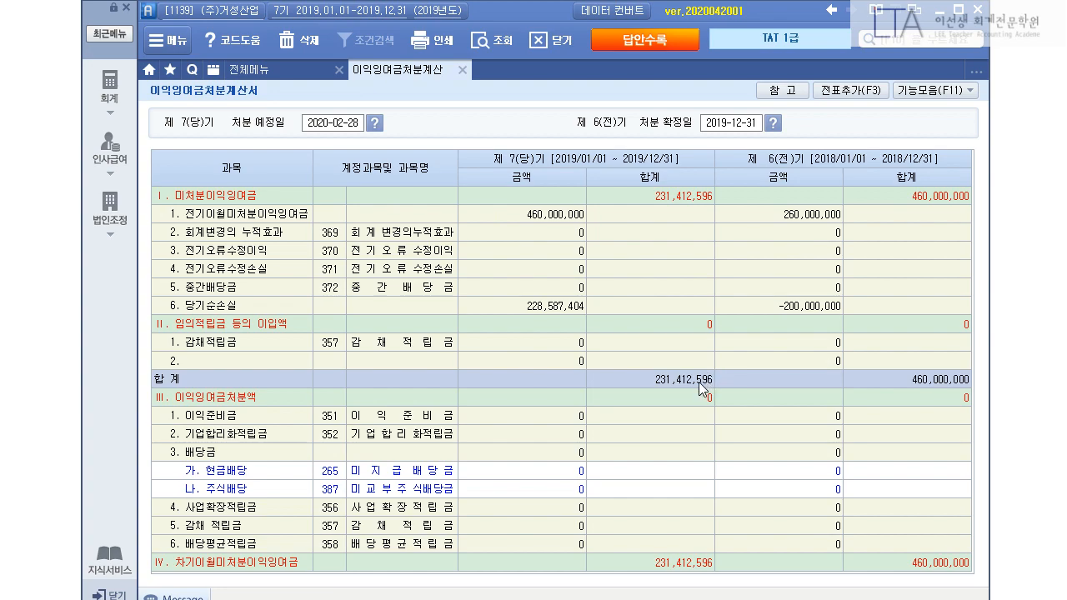
Add the closing entries from the 이익잉여금처분계산서 to the general vouchers and close the statement.
left_click(558, 309)
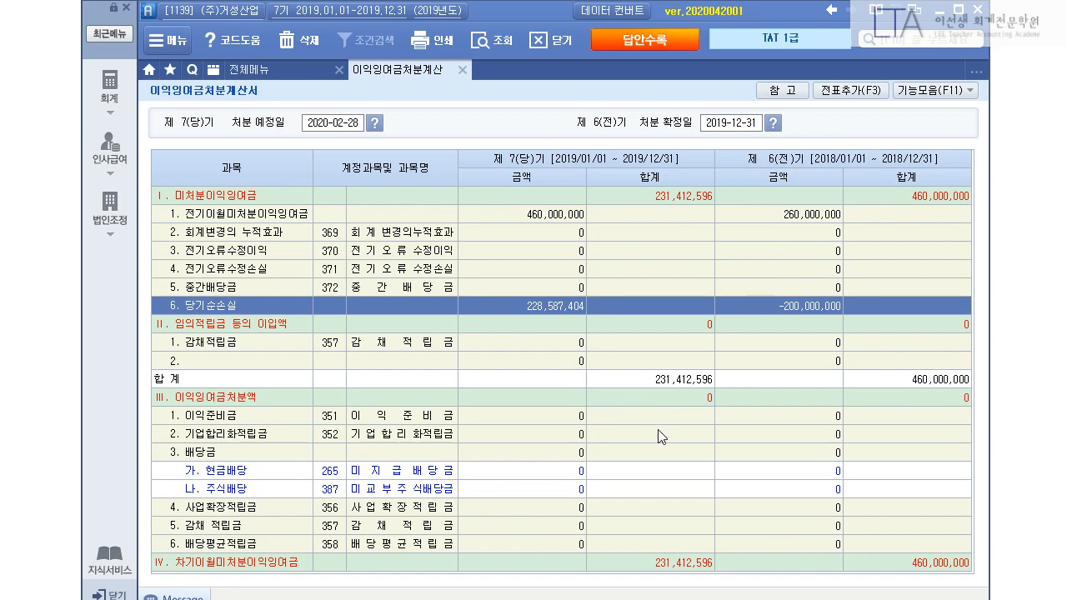
key("F3")
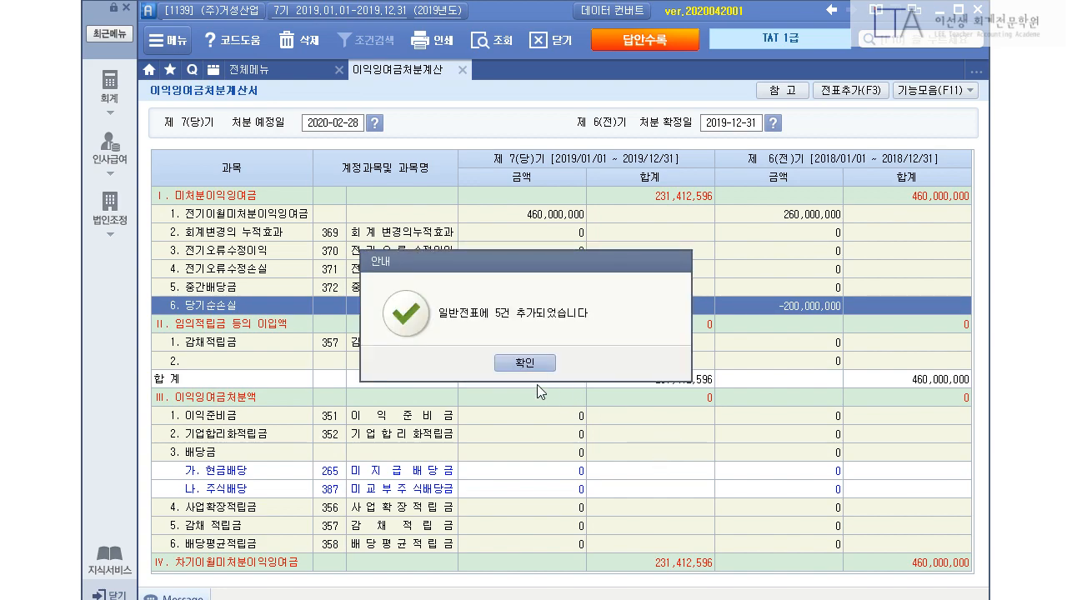
left_click(529, 359)
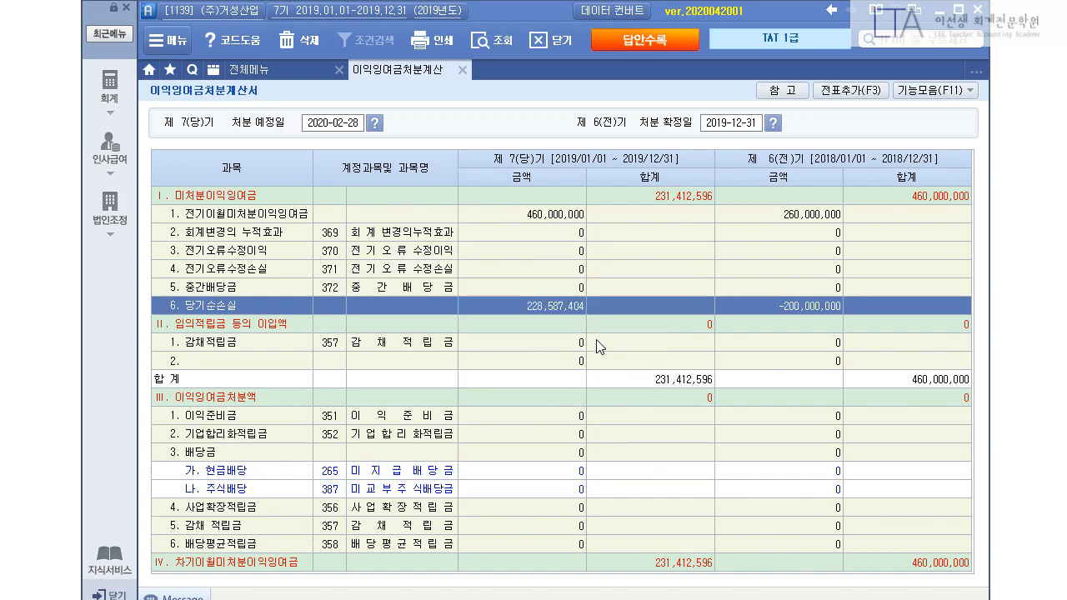
key("Escape")
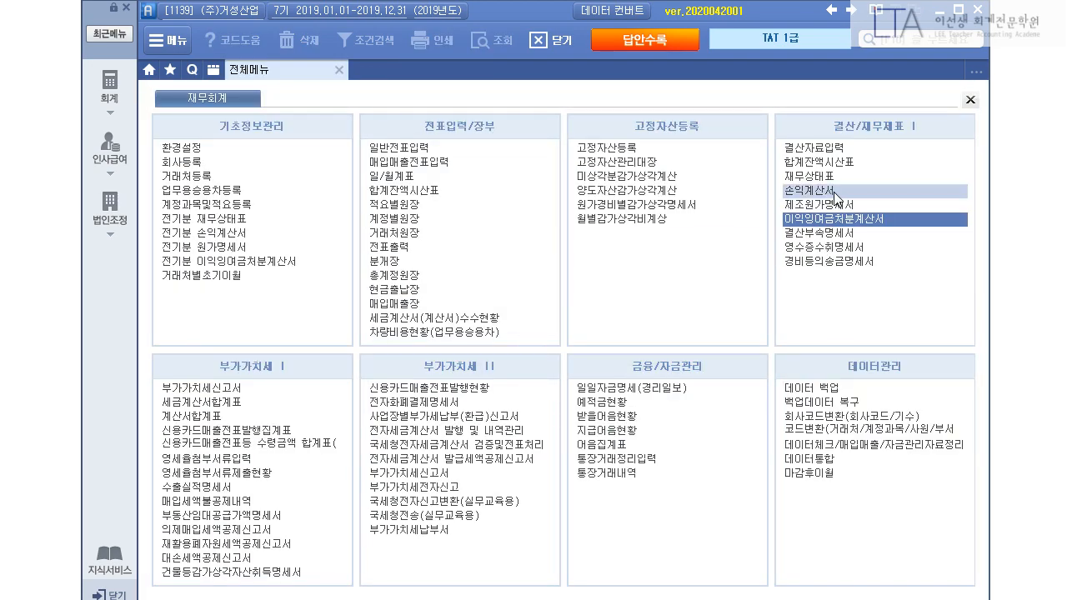
Open the 재무상태표 for December 2019, look through its assets and liabilities, and close it.
left_click(834, 175)
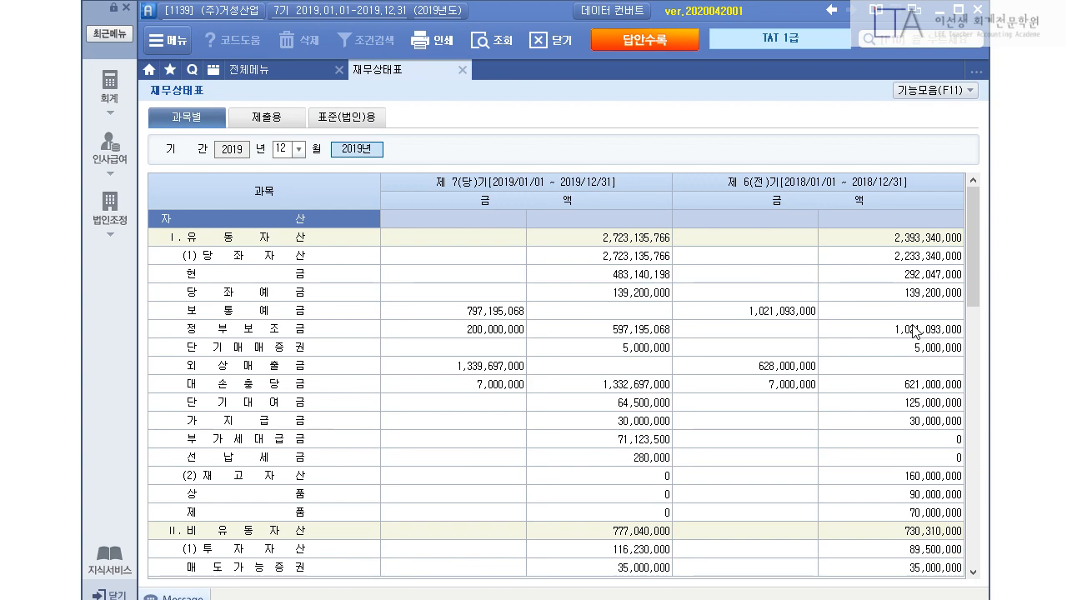
scroll(921, 367, "down", 10)
scroll(867, 384, "up", 5)
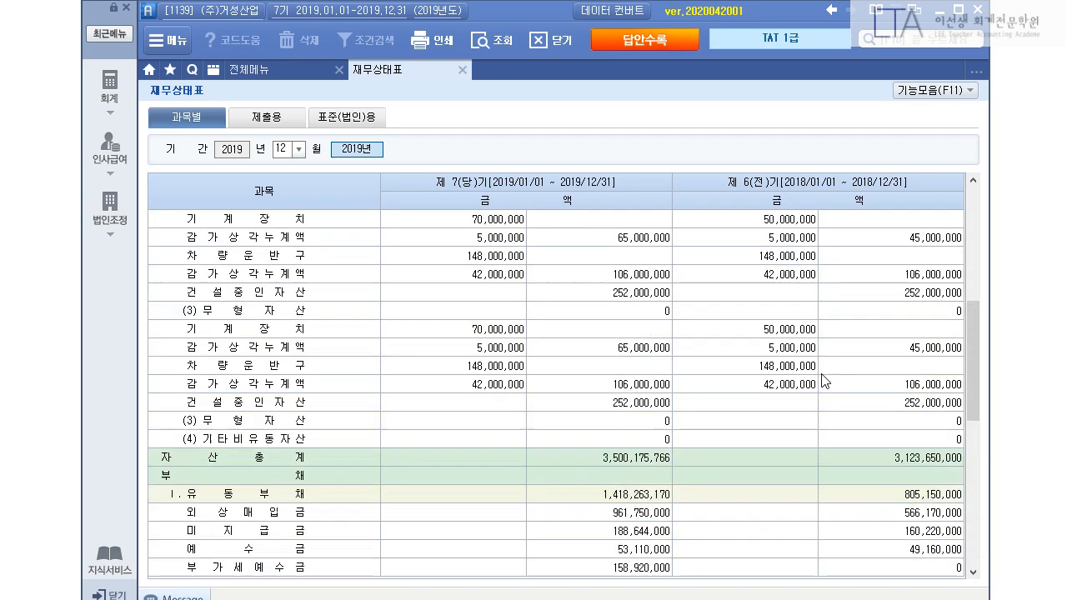
scroll(824, 379, "up", 10)
key("Escape")
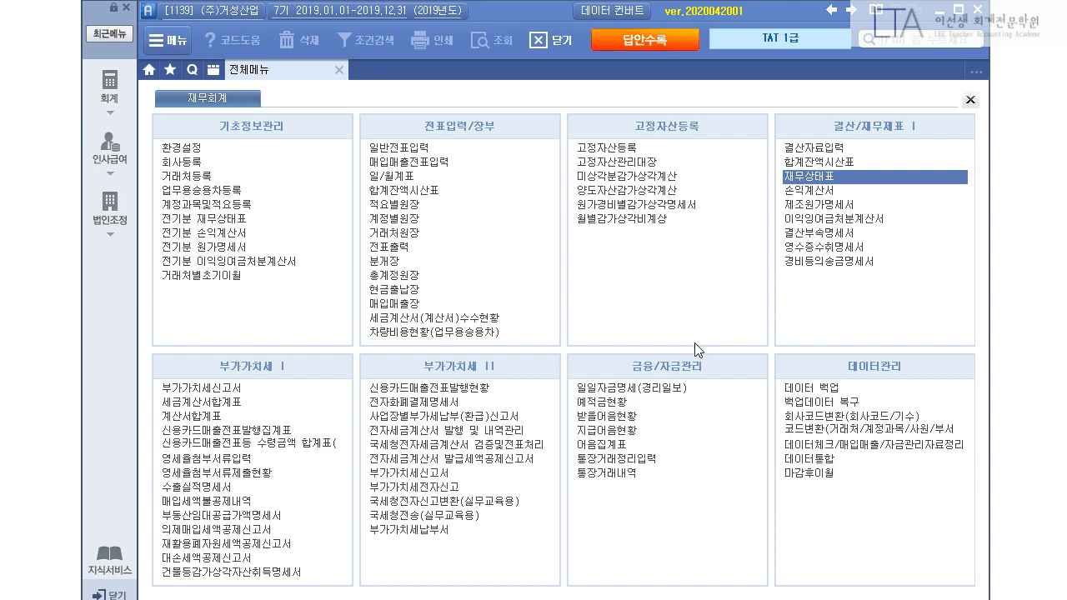
Query the 합계잔액시산표 for month 12 and look through its account totals.
left_click(851, 160)
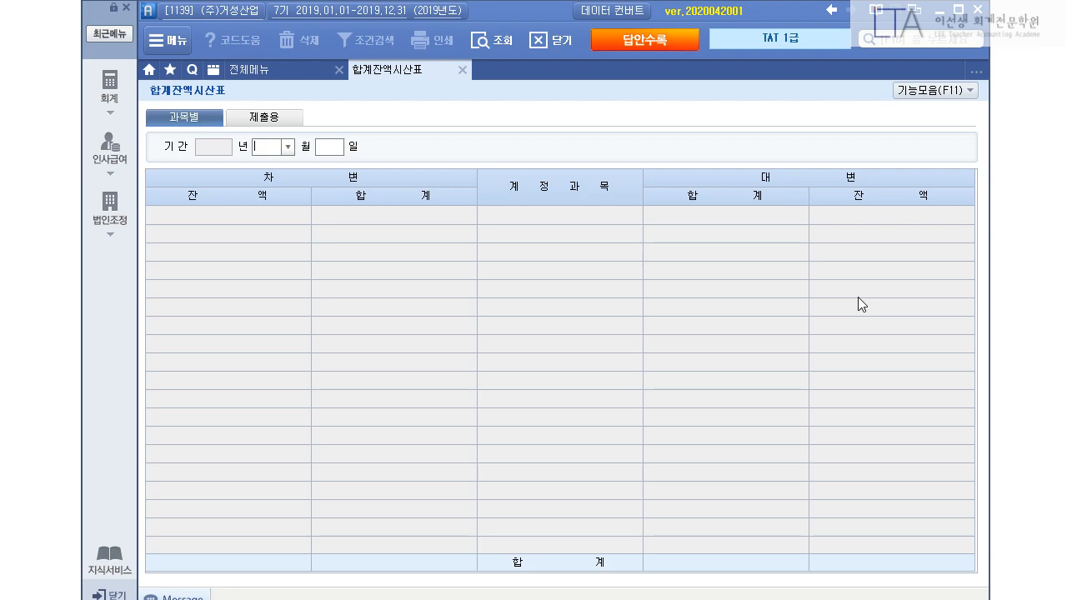
type("12")
key("Return")
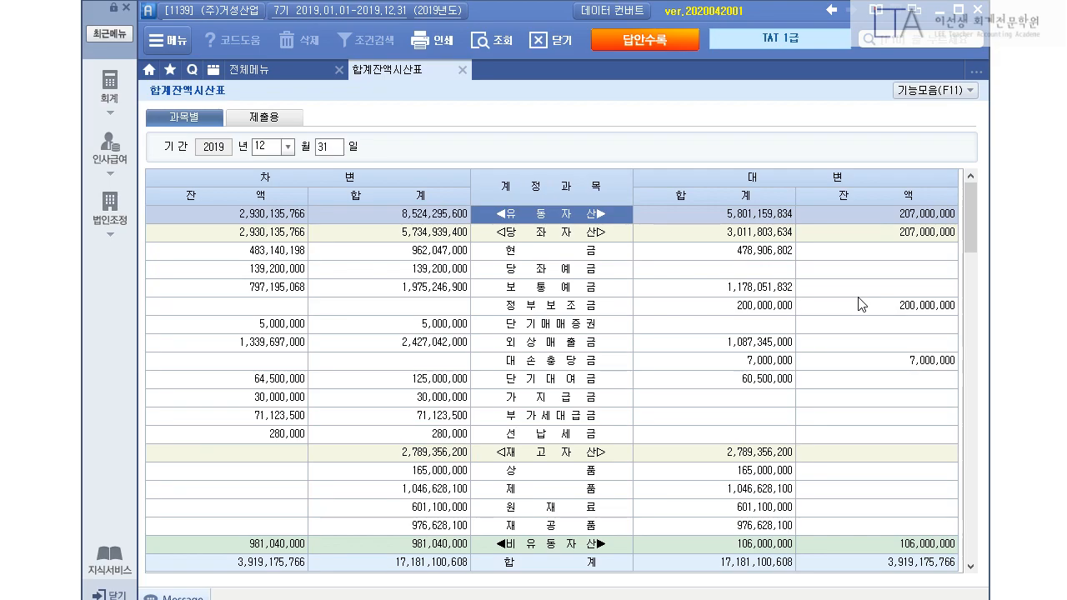
scroll(856, 303, "down", 14)
scroll(846, 351, "down", 5)
scroll(846, 355, "up", 6)
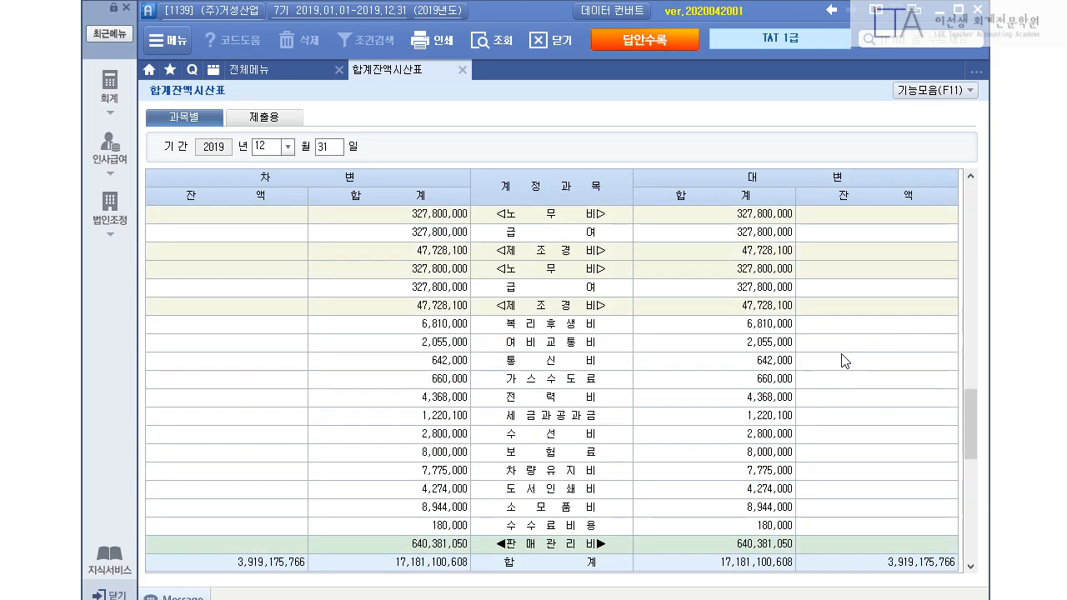
scroll(846, 363, "down", 6)
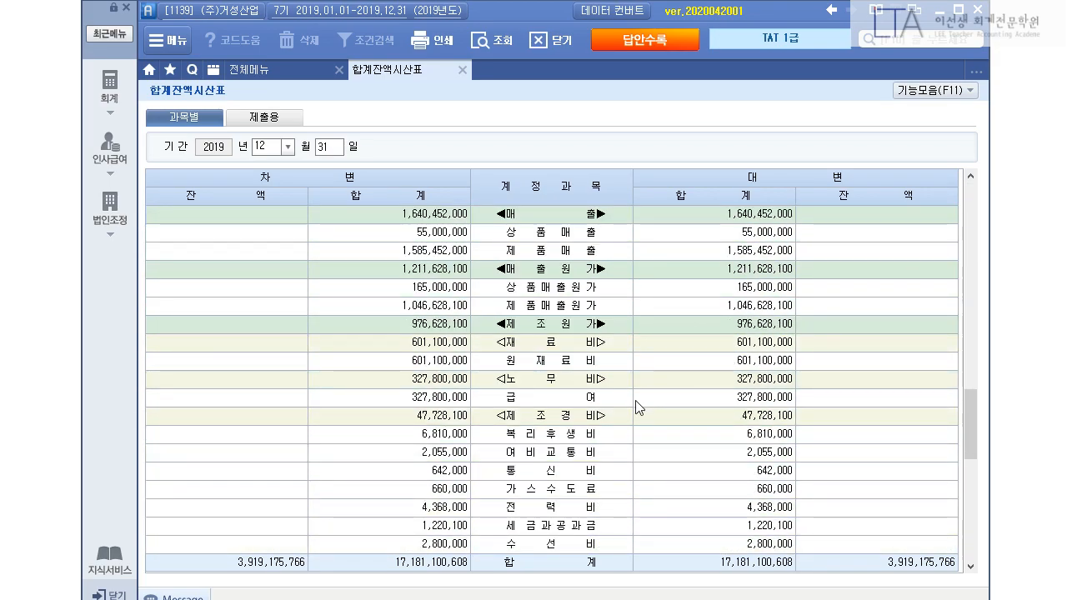
Examine the expense, 손익 and 이월이익잉여금 accounts in the 합계잔액시산표 and close it.
left_click(614, 417)
left_click(579, 438)
scroll(587, 457, "down", 9)
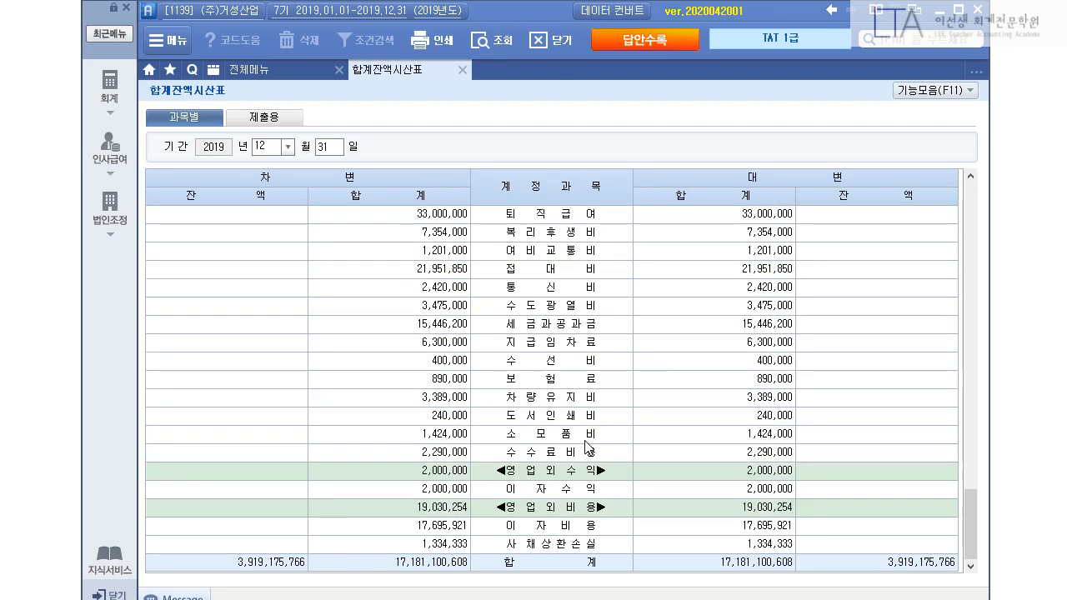
scroll(667, 443, "up", 6)
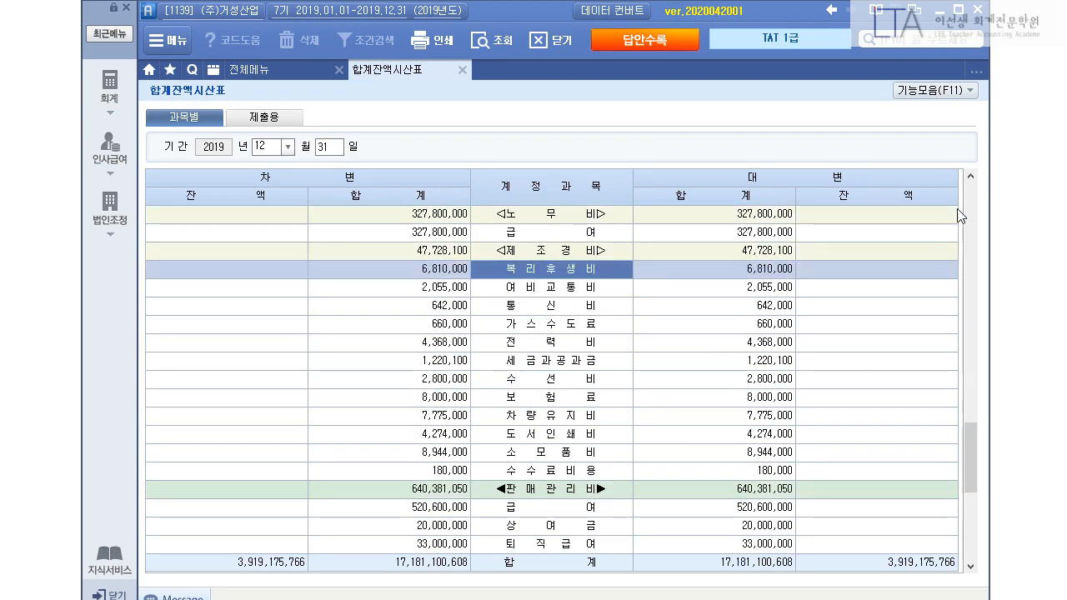
left_click(968, 185)
left_click_drag(967, 221, 975, 405)
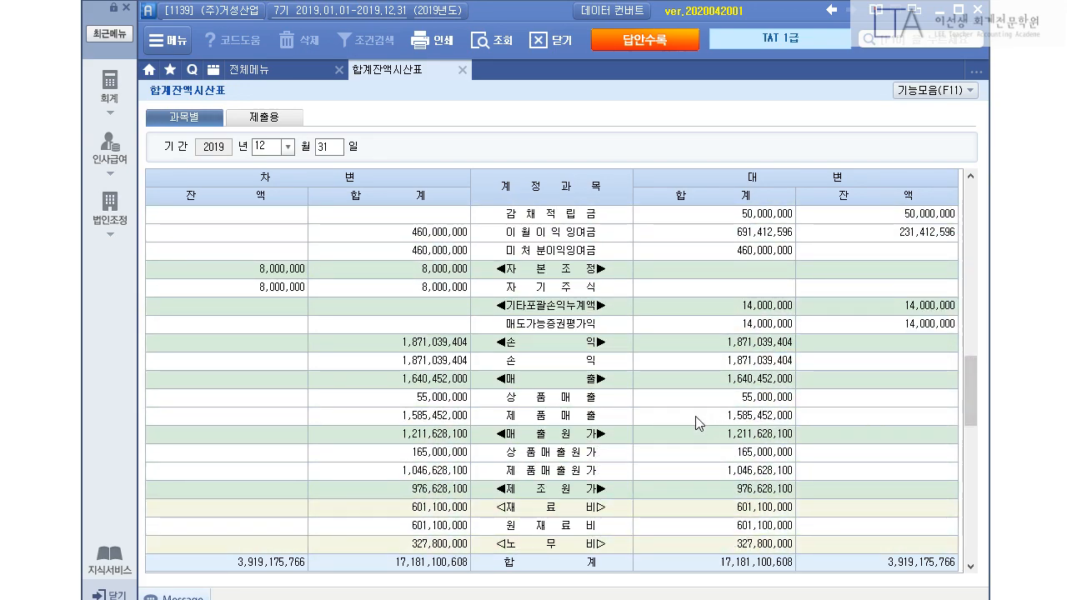
mouse_move(373, 317)
left_mouse_down()
mouse_move(780, 387)
mouse_move(827, 385)
mouse_move(758, 377)
left_mouse_up()
key("Escape")
left_click_drag(966, 383, 971, 204)
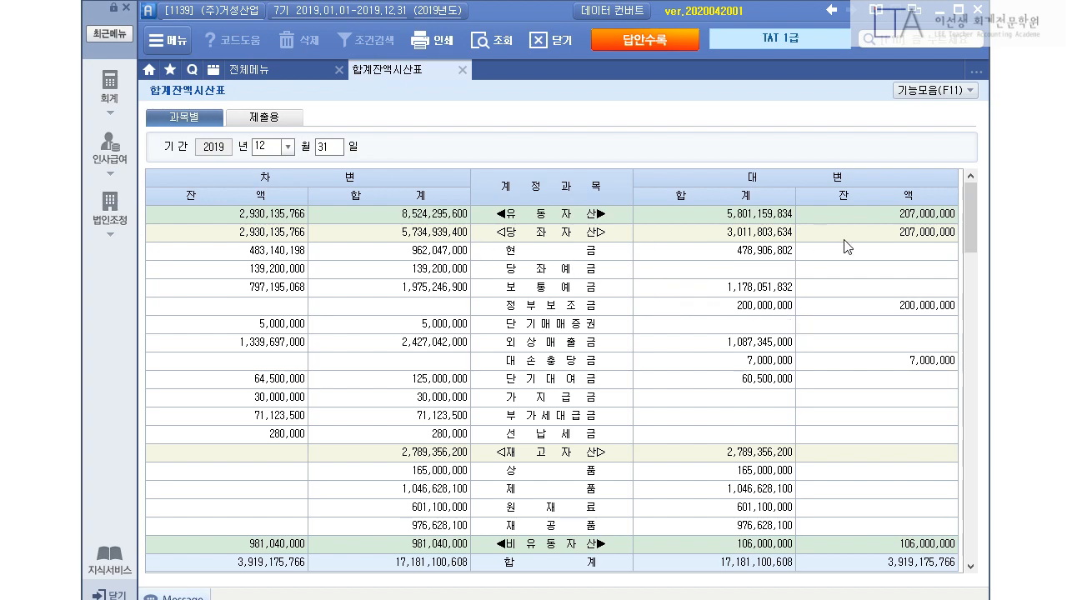
left_click(462, 69)
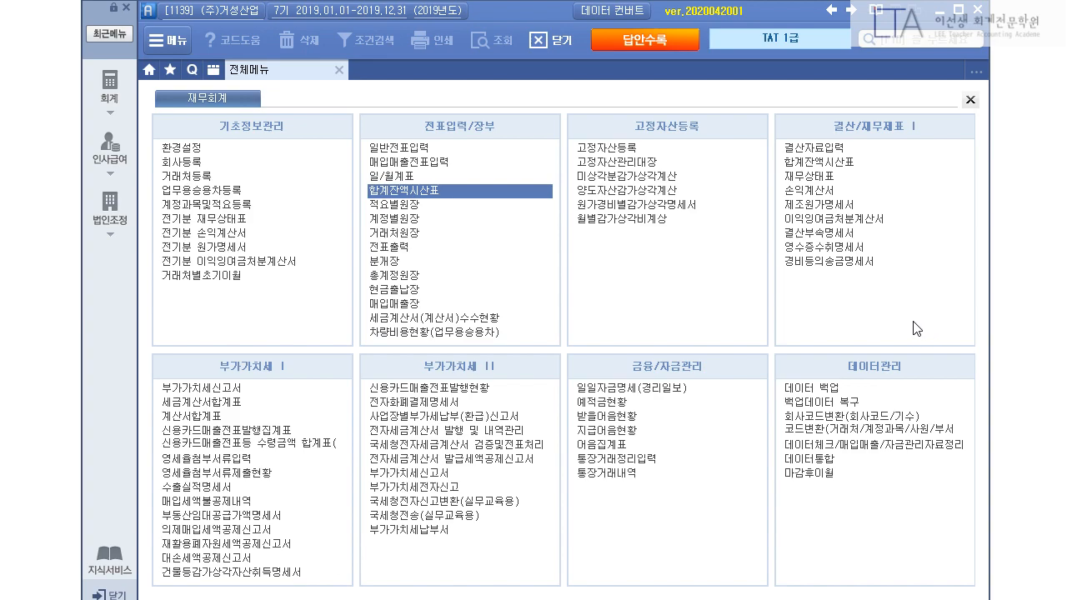
View the December 2019 재무상태표 in its 제출용 and 표준(법인)용 formats and close it.
left_click(792, 178)
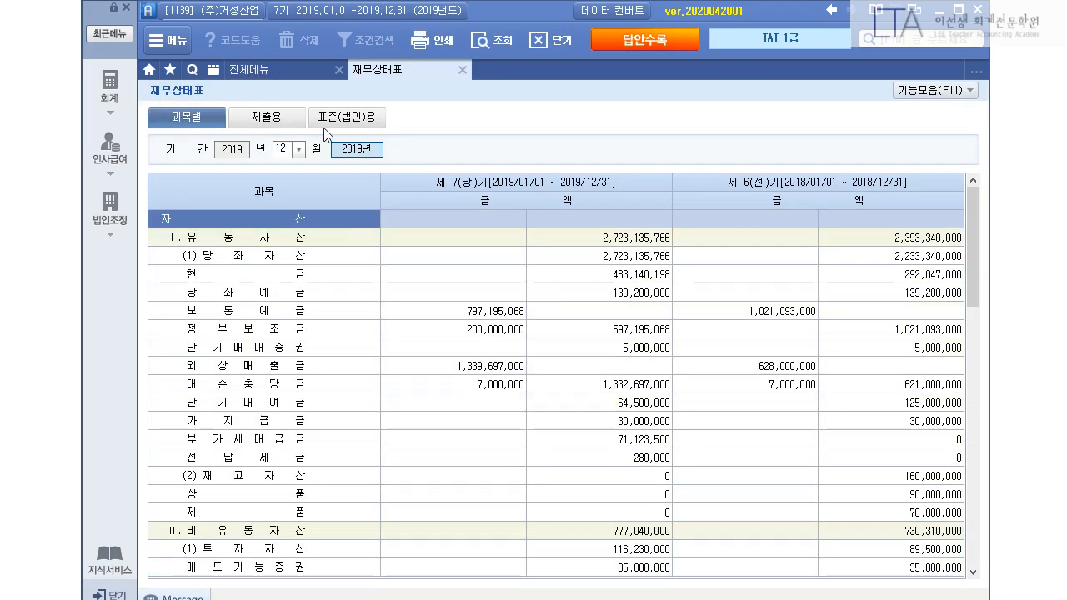
left_click(252, 115)
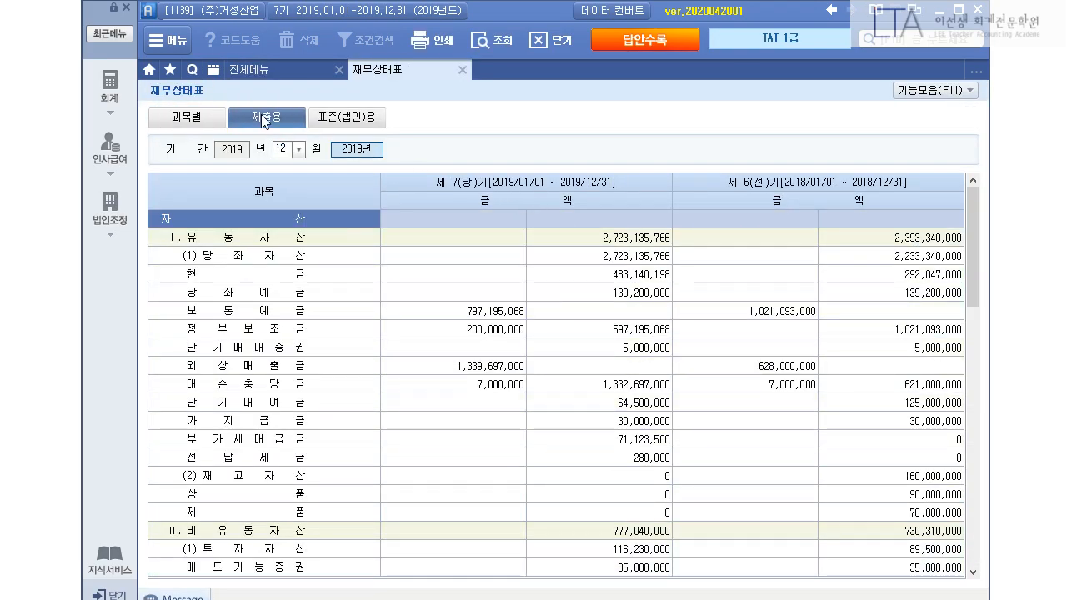
left_click(347, 116)
scroll(655, 268, "down", 10)
scroll(654, 269, "down", 20)
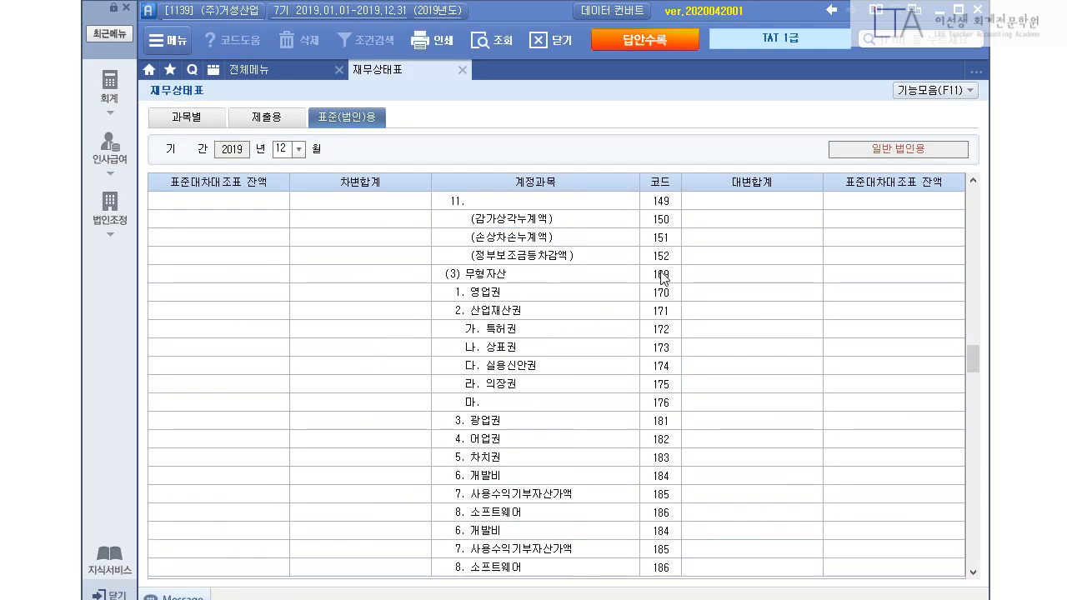
left_click(465, 70)
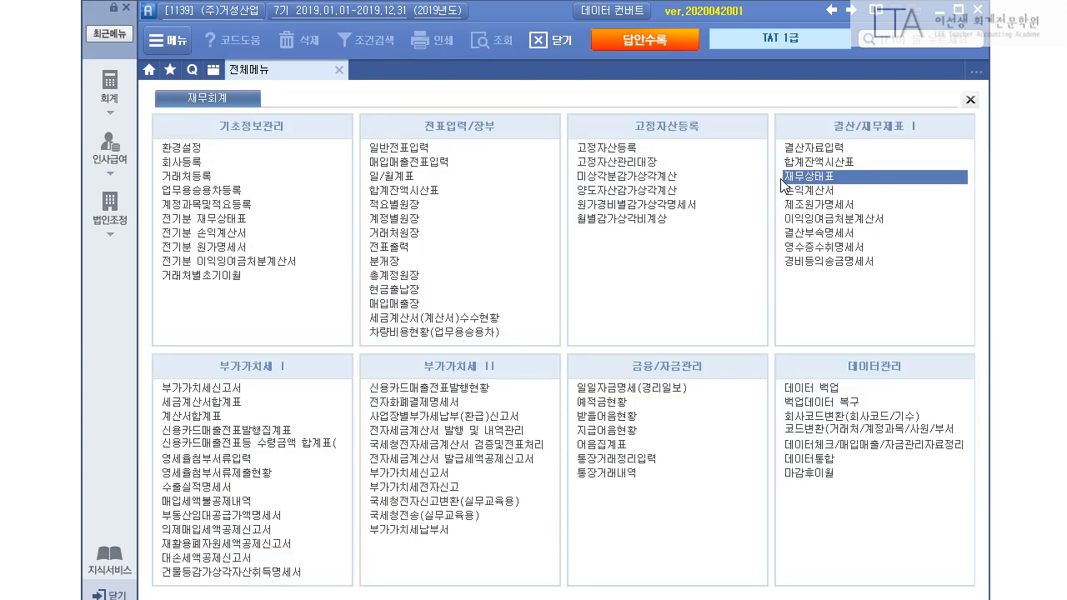
Query the 손익계산서 for month 12 and look through its 표준(법인)용 format.
left_click(787, 190)
type("12")
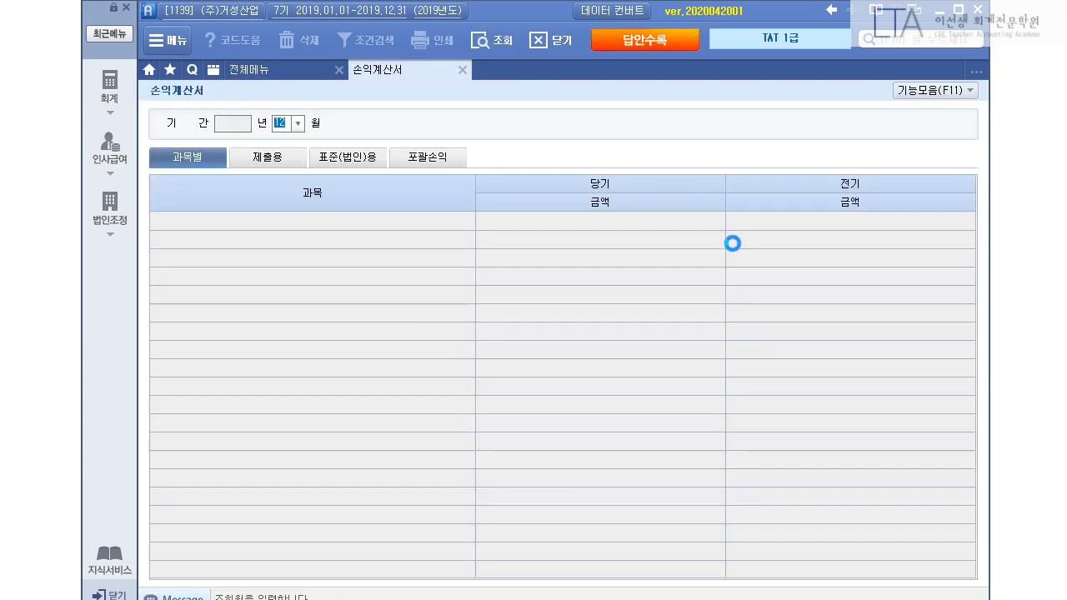
key("Return")
left_click(296, 157)
left_click(342, 160)
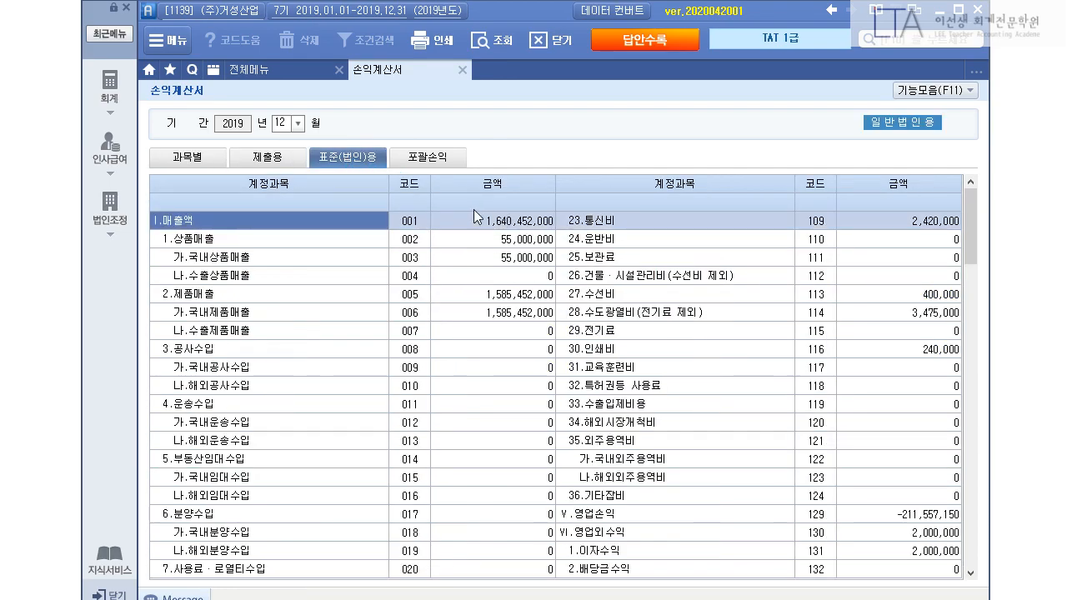
scroll(631, 288, "down", 10)
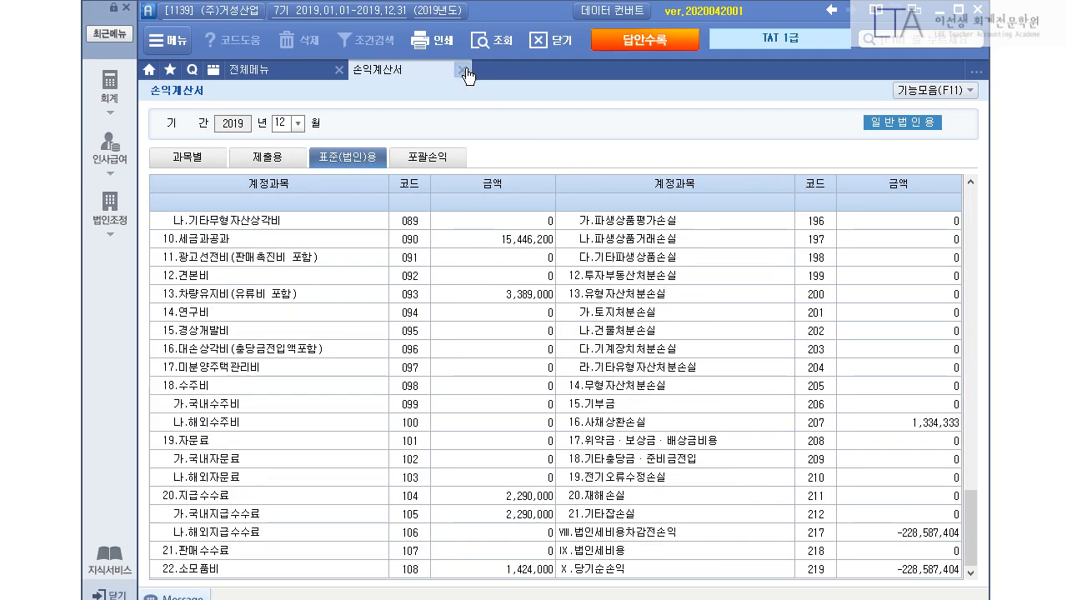
scroll(547, 227, "up", 10)
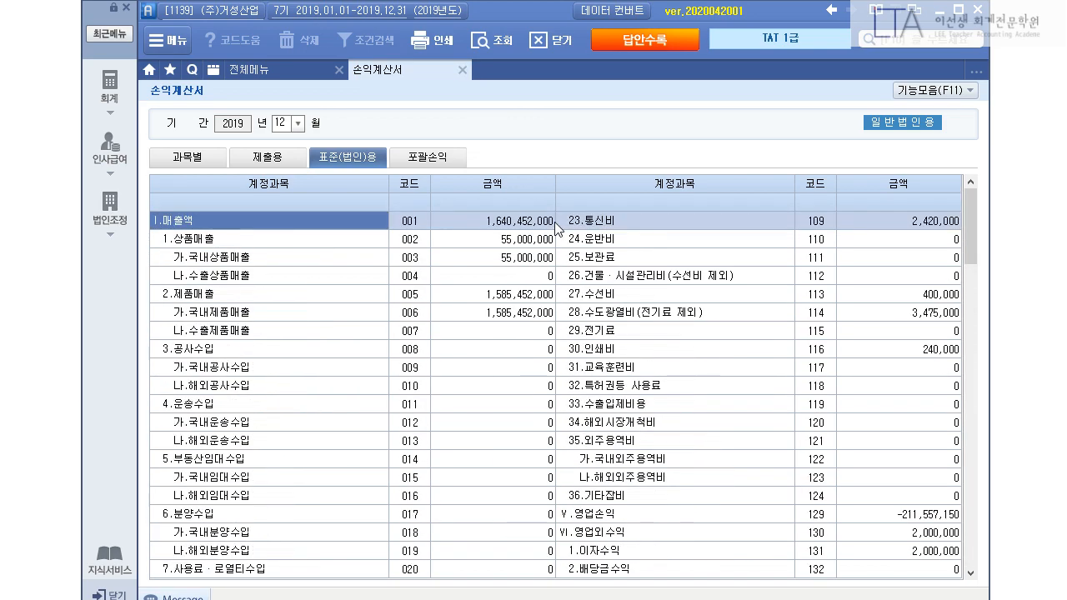
Compare the 과목별 and 제출용 formats of the 손익계산서 and return to 표준(법인)용.
left_click(219, 157)
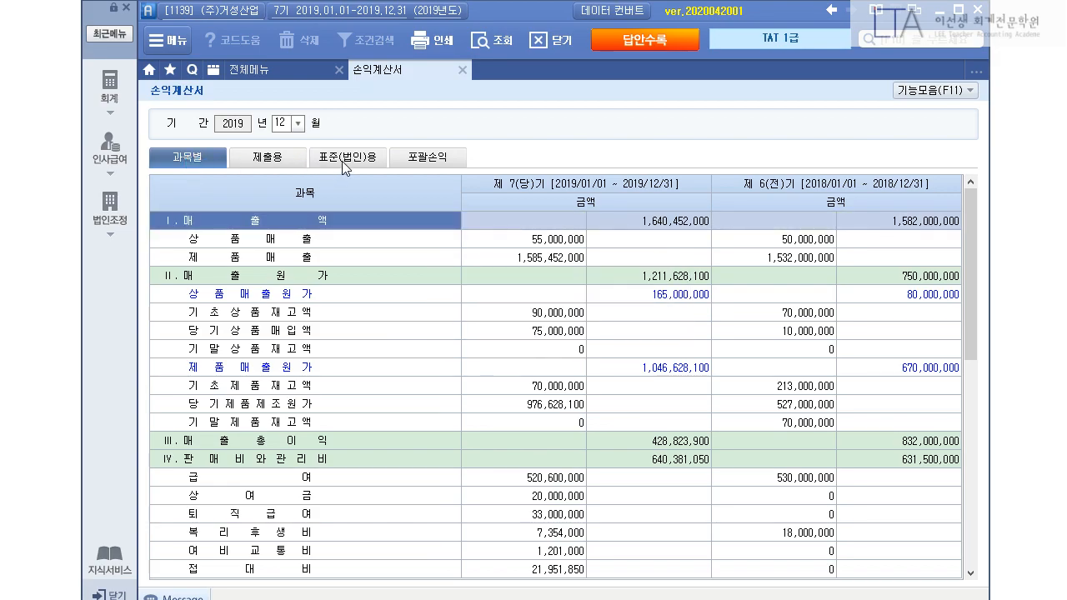
left_click(289, 164)
left_click(325, 161)
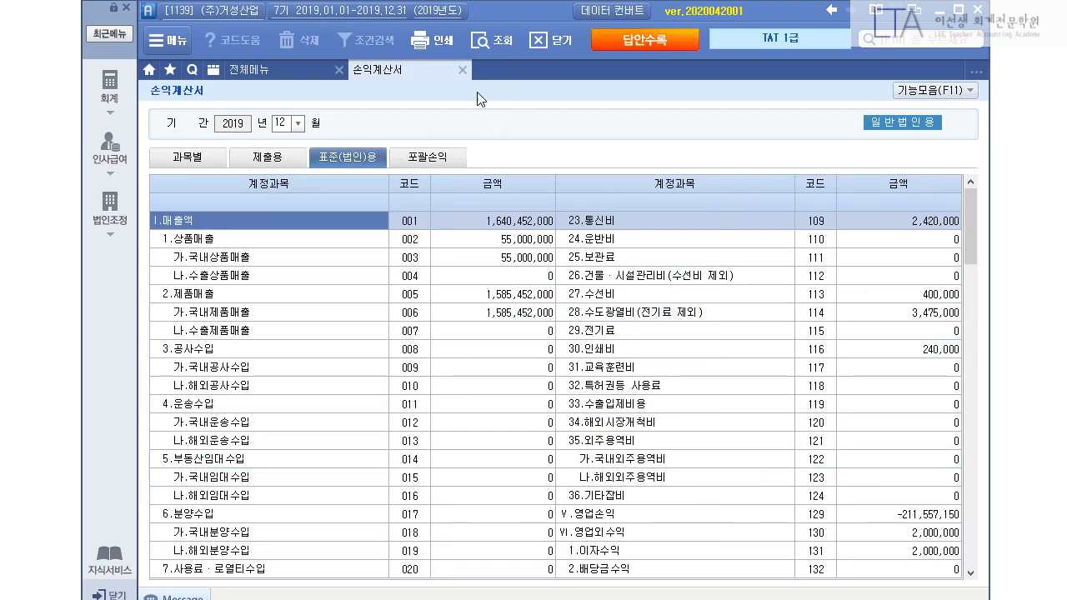
Look over the 표준(법인)용 format of the 손익계산서 and close the statement.
scroll(575, 219, "down", 5)
scroll(581, 223, "up", 5)
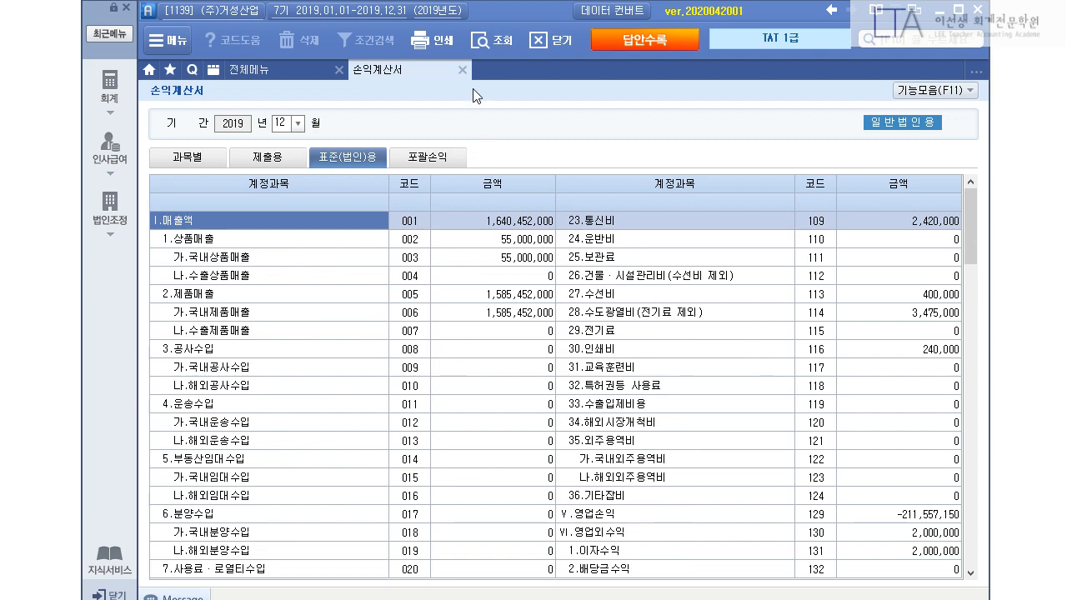
left_click(462, 70)
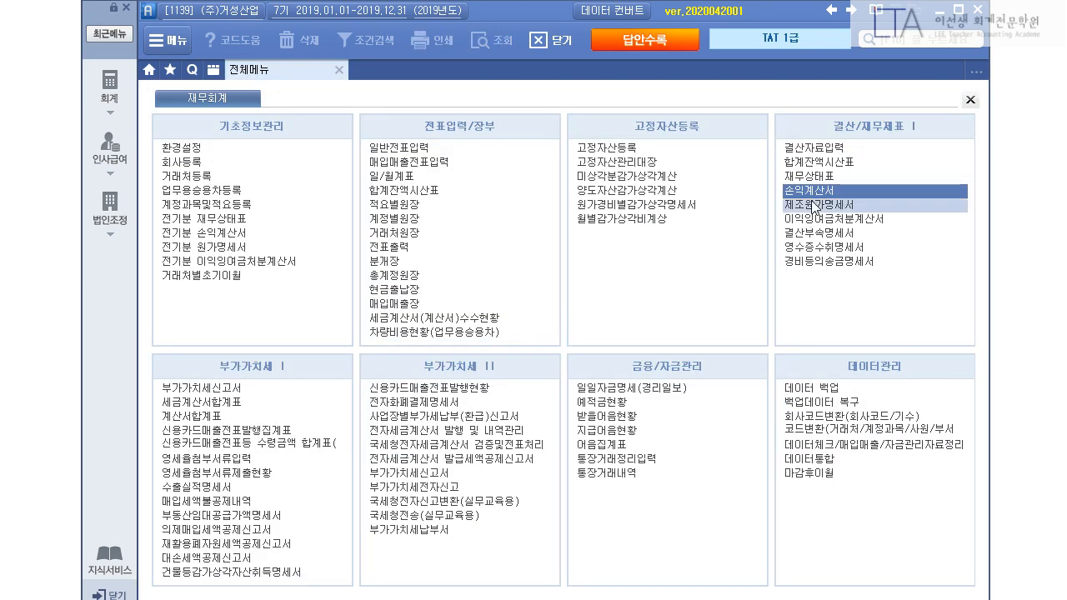
Query the 제조원가명세서 for month 12, view its 제출용 and 표준(법인)용 formats, and close it.
left_click(813, 205)
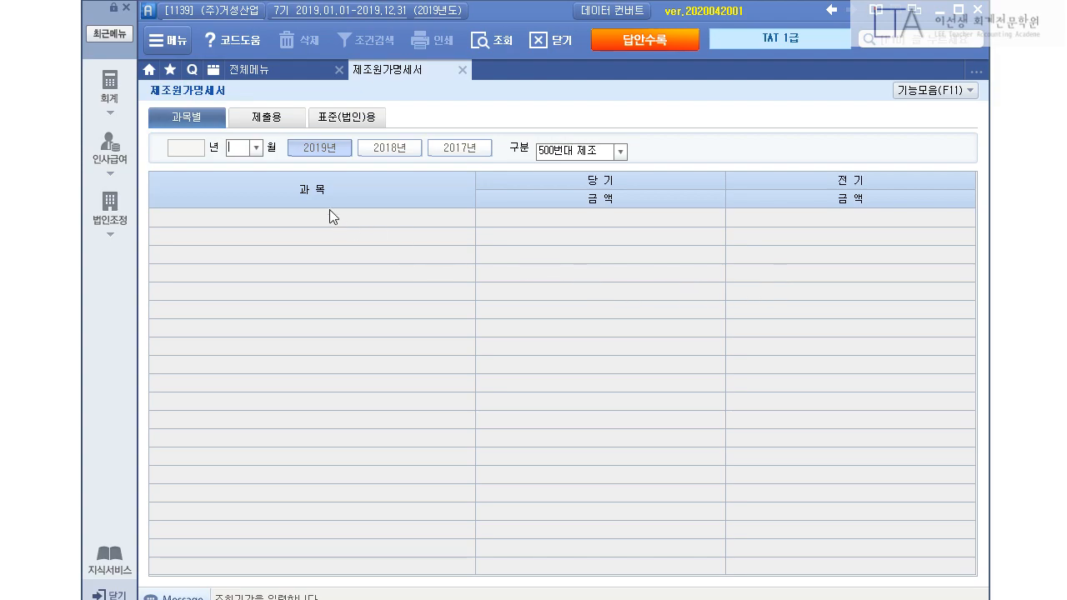
type("12")
key("Return")
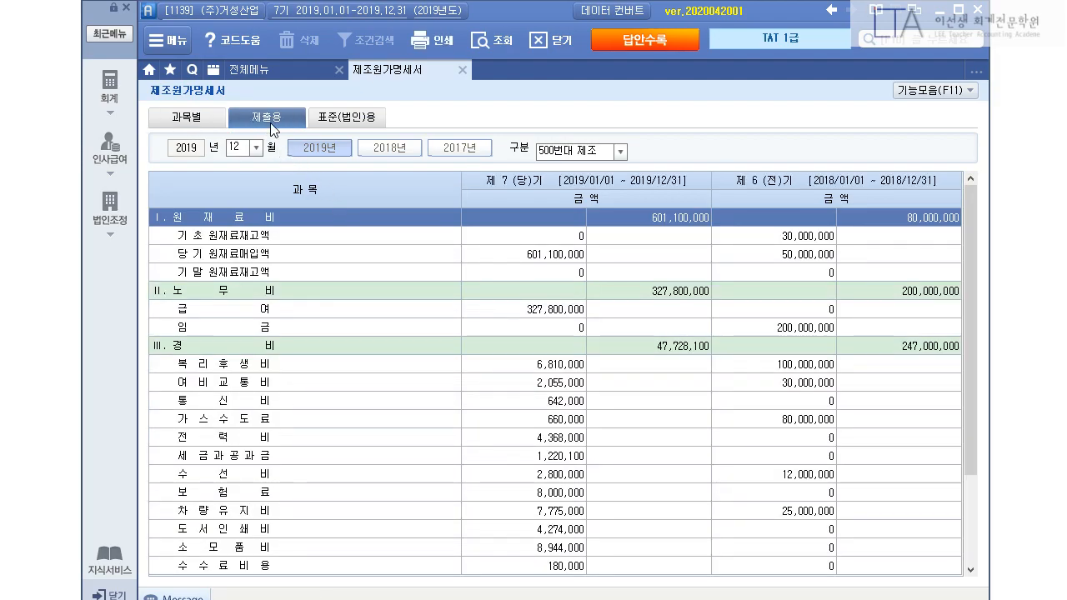
left_click(346, 118)
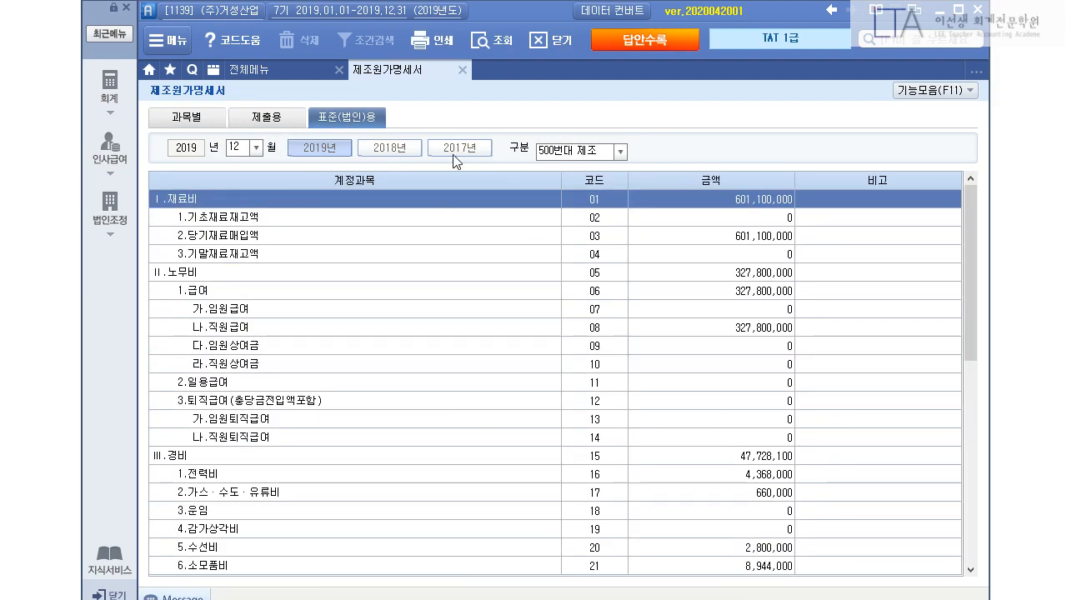
left_click(462, 70)
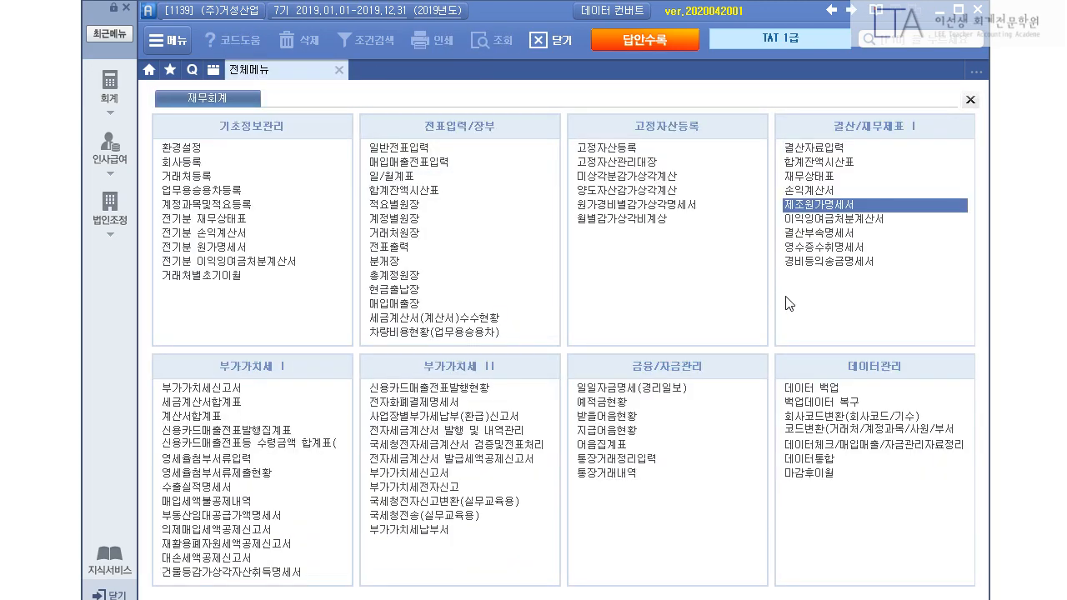
Switch to the 법인조정 module and look over the forms in its 요약재무제표 group.
left_click(109, 209)
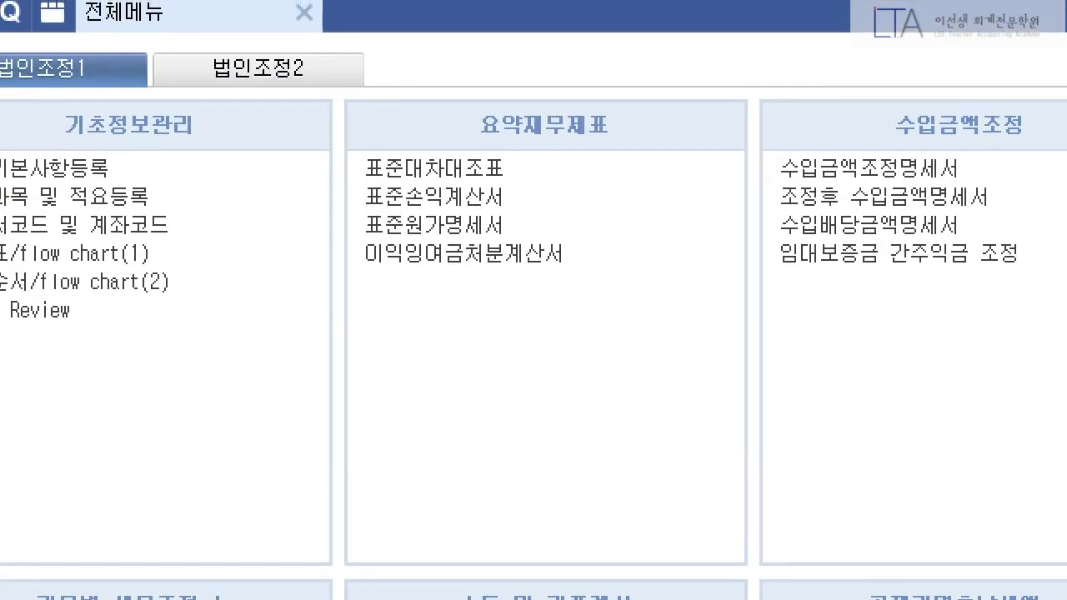
left_click_drag(356, 113, 499, 219)
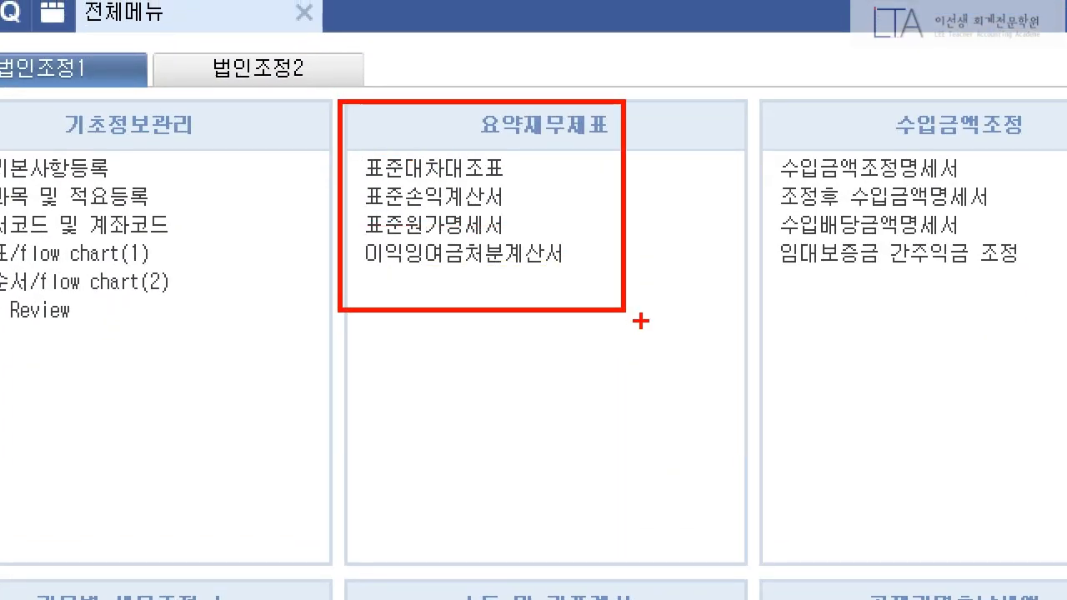
mouse_move(639, 317)
left_mouse_down()
mouse_move(357, 108)
mouse_move(598, 297)
left_mouse_up()
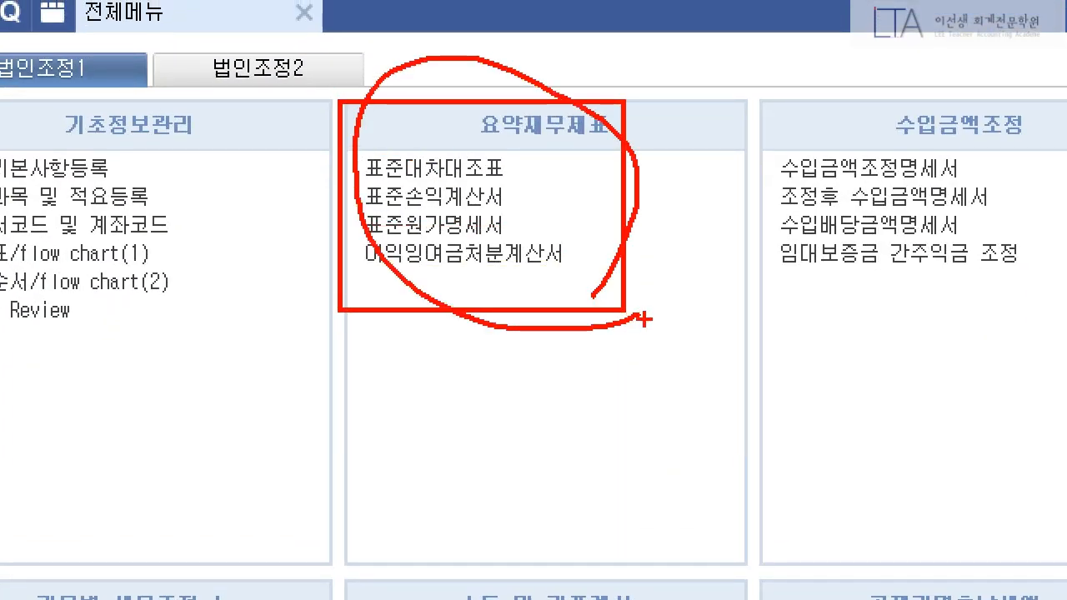
key("Escape")
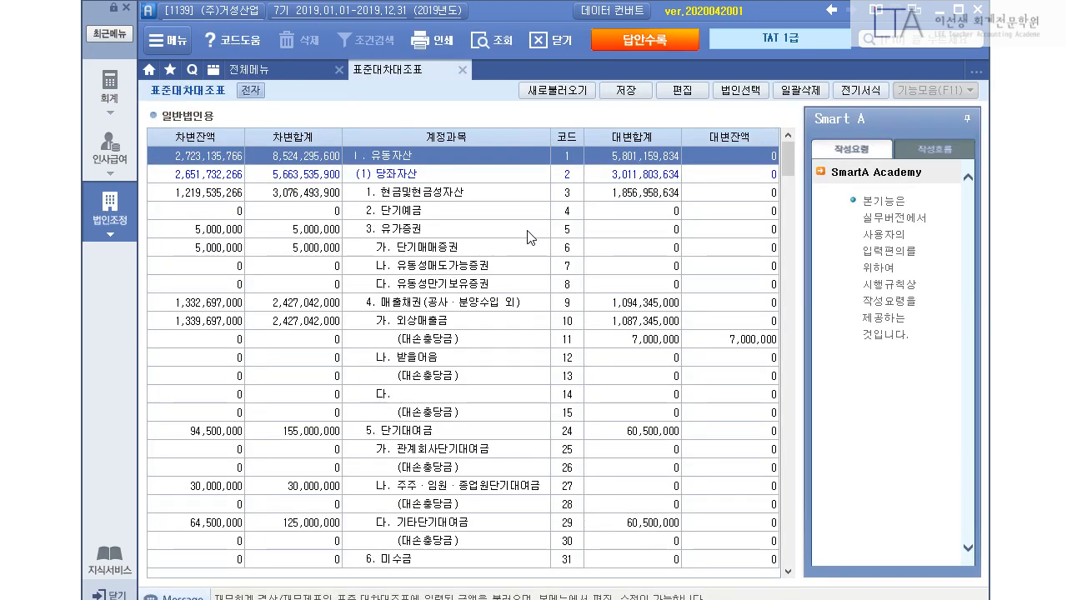
Reload the 표준대차대조표 from the accounting data, save it and close the form.
left_click(552, 92)
left_click(492, 363)
left_click(626, 98)
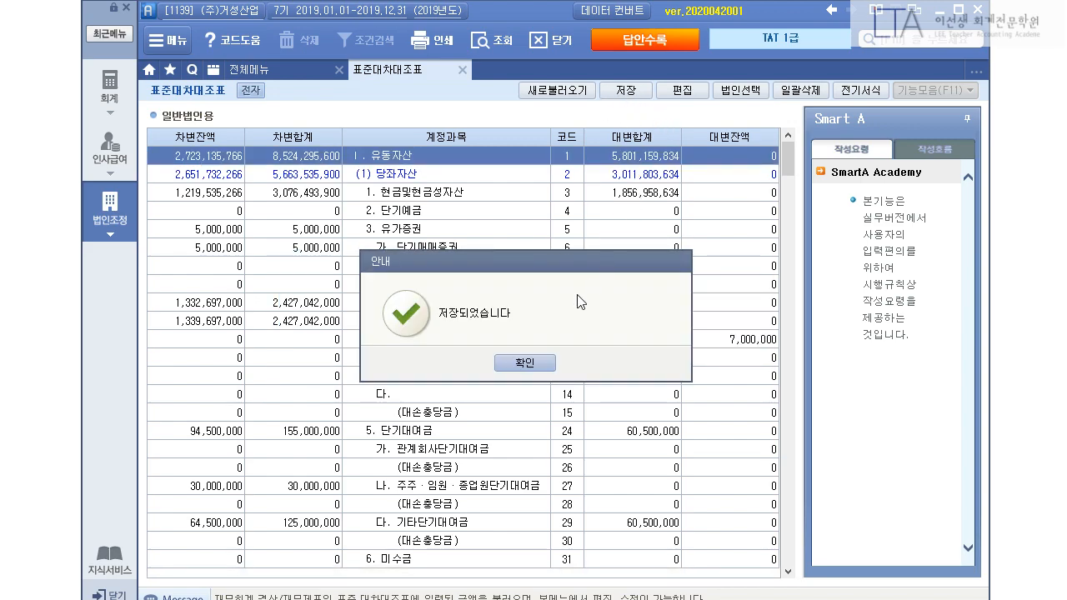
left_click(523, 361)
left_click(461, 69)
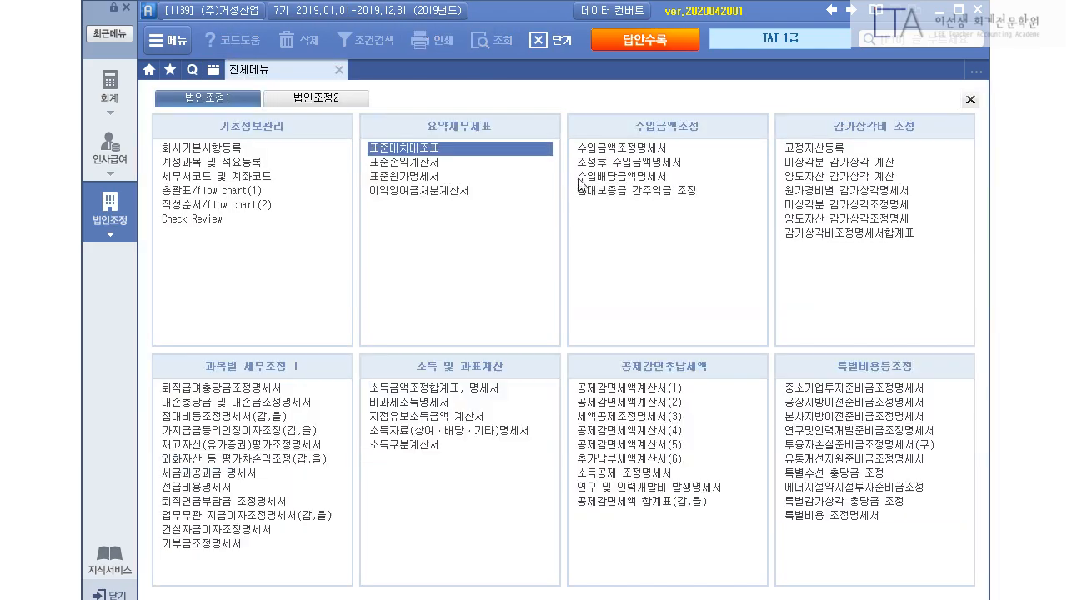
Open the 표준손익계산서 with the 일반 법인용 type.
left_click(460, 162)
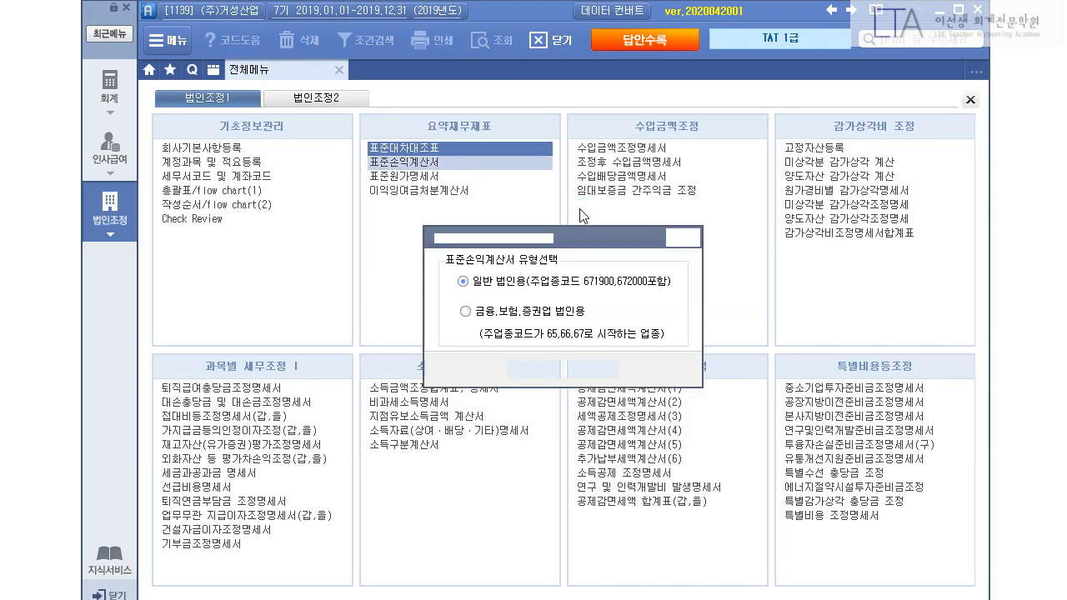
left_click(533, 368)
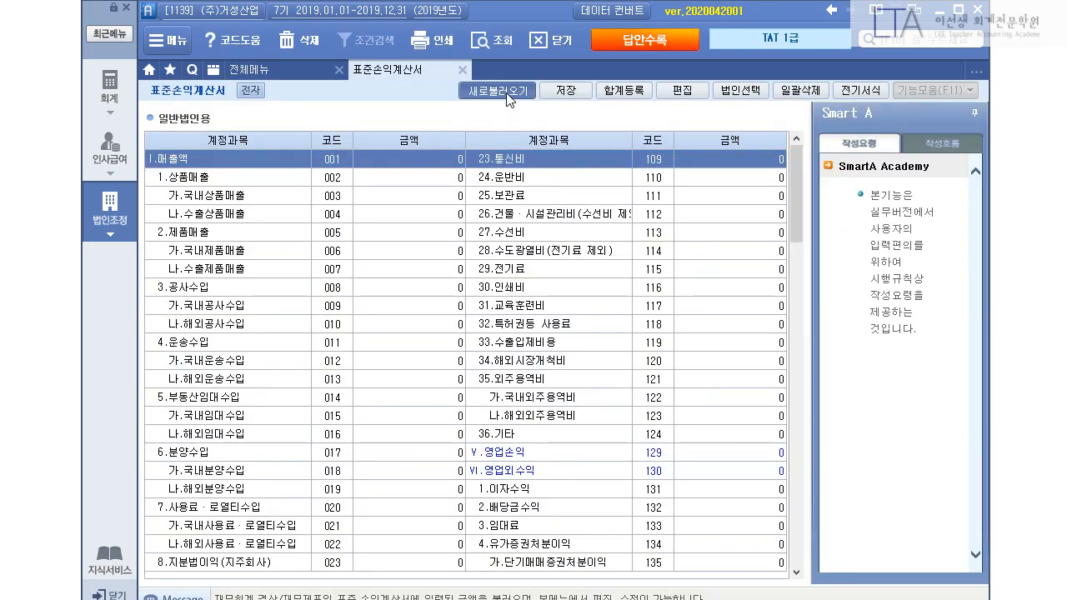
left_click(496, 90)
left_click(576, 364)
scroll(595, 275, "down", 20)
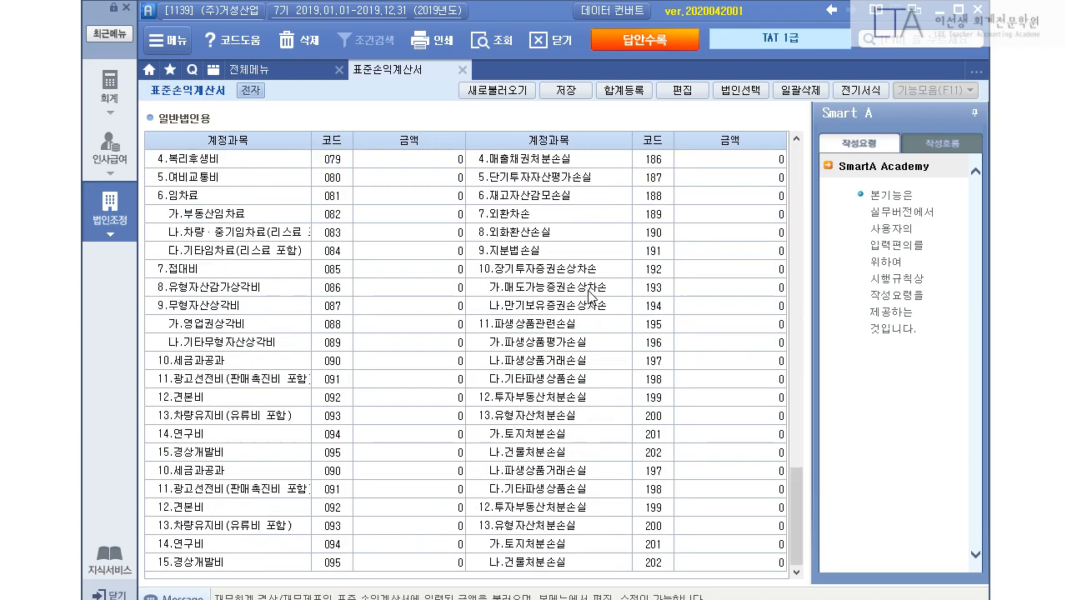
scroll(595, 279, "up", 20)
scroll(595, 272, "up", 2)
Load the accounting data into the 표준손익계산서, save it and close the form.
left_click(499, 92)
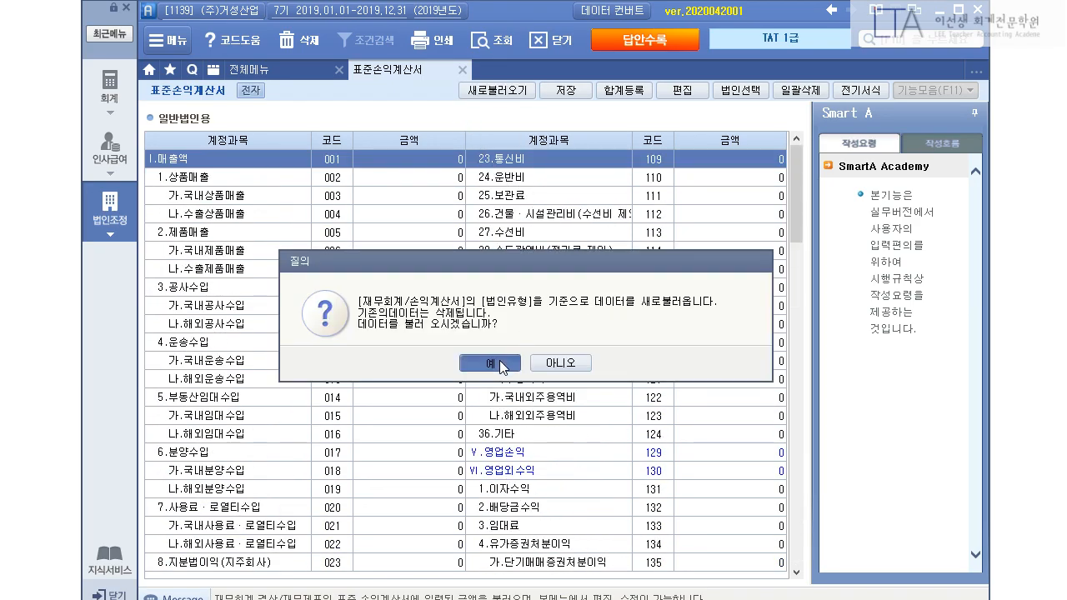
left_click(501, 364)
left_click(579, 93)
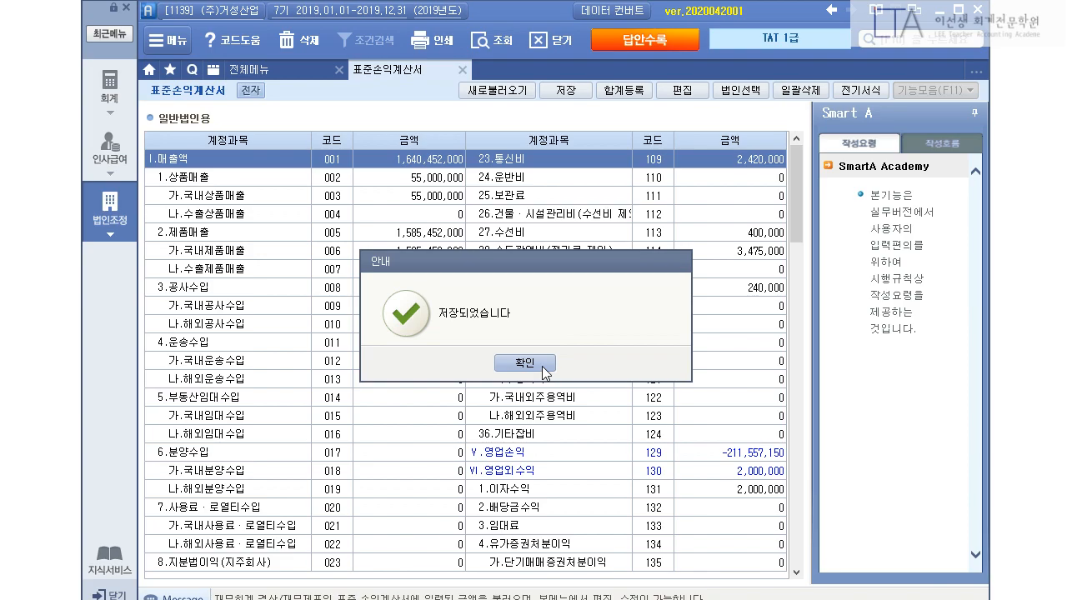
left_click(542, 367)
left_click(461, 70)
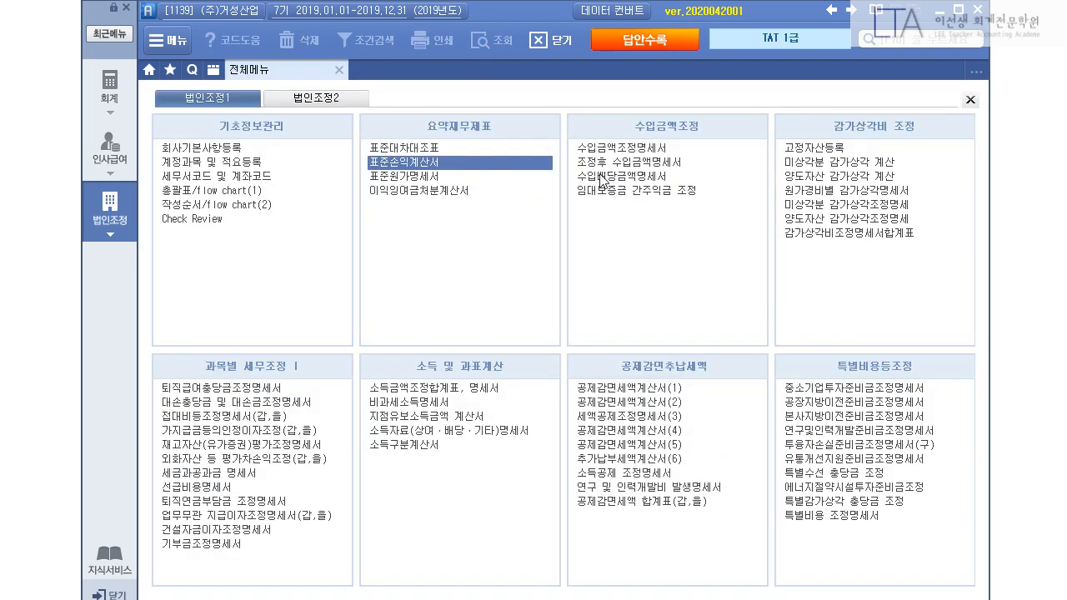
Open the 표준원가명세서 for the 제조 원가명세서 type, load the accounting data, save it and close the form.
left_click(440, 177)
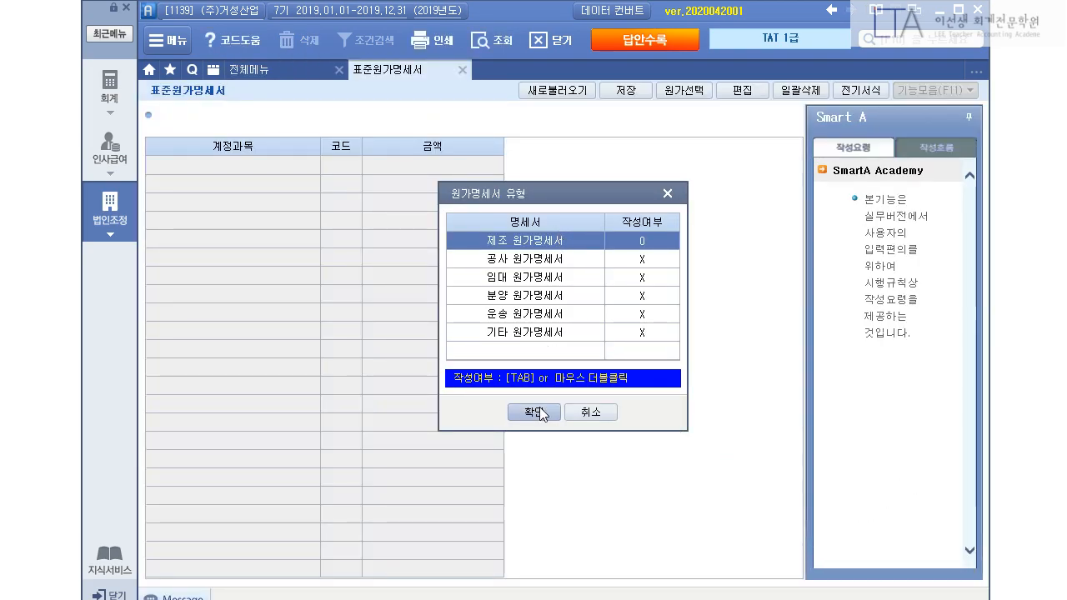
left_click(535, 411)
left_click(557, 90)
left_click(487, 361)
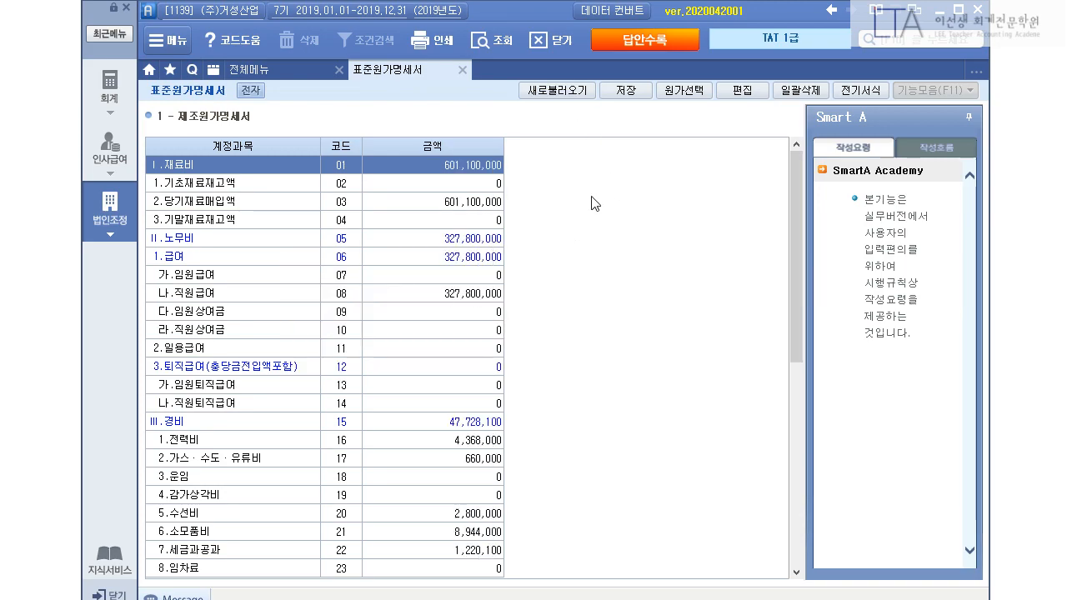
left_click(626, 90)
left_click(542, 364)
left_click(462, 70)
Load the accounting data into the 이익잉여금처분계산서 of 요약재무제표, save it and close the form.
left_click(467, 190)
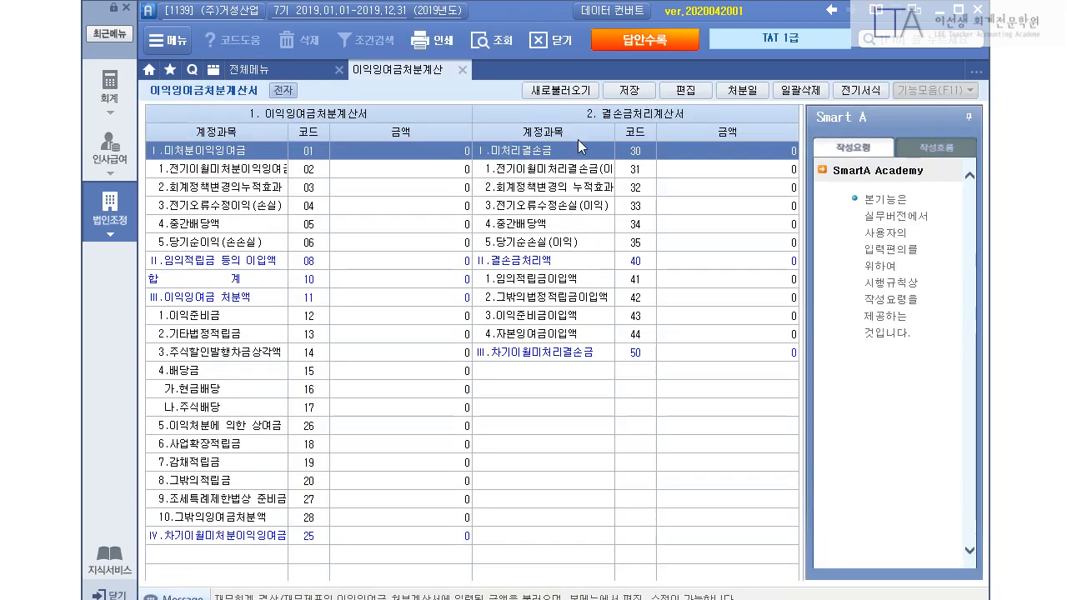
left_click(518, 358)
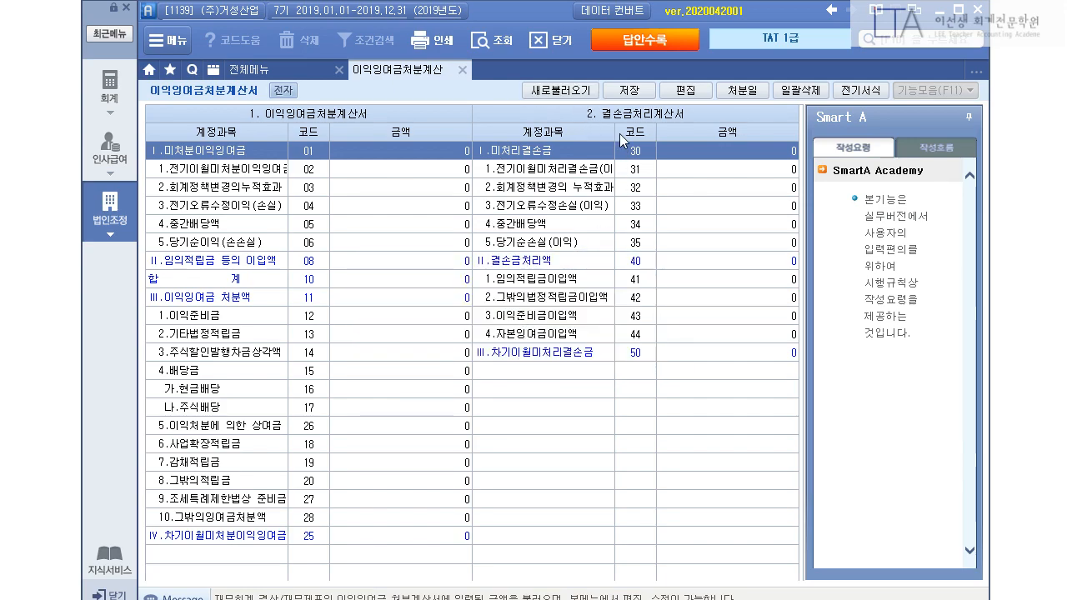
left_click(629, 90)
left_click(522, 363)
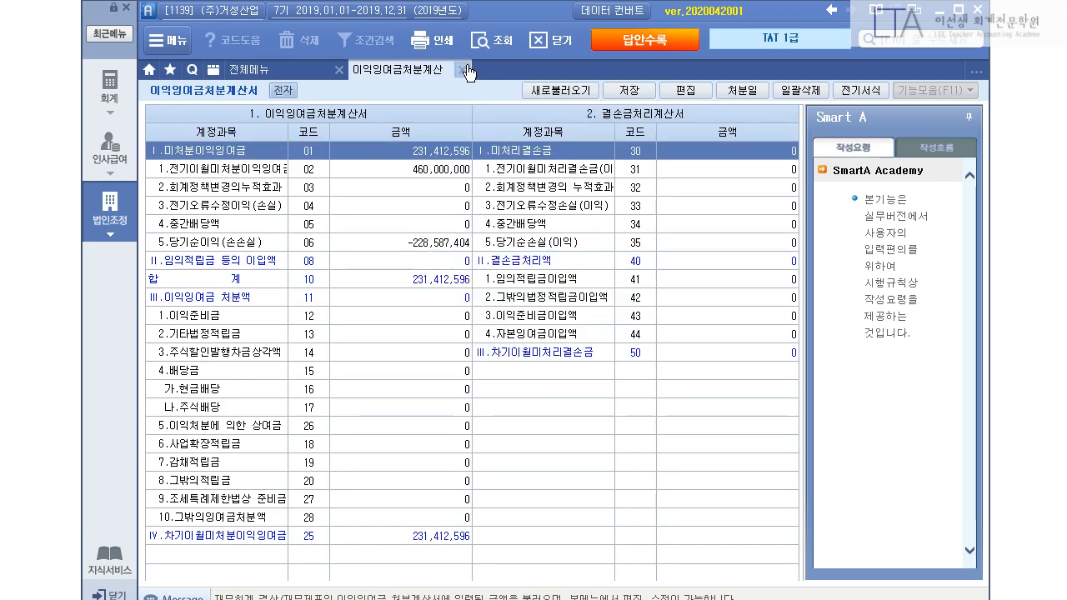
left_click(462, 70)
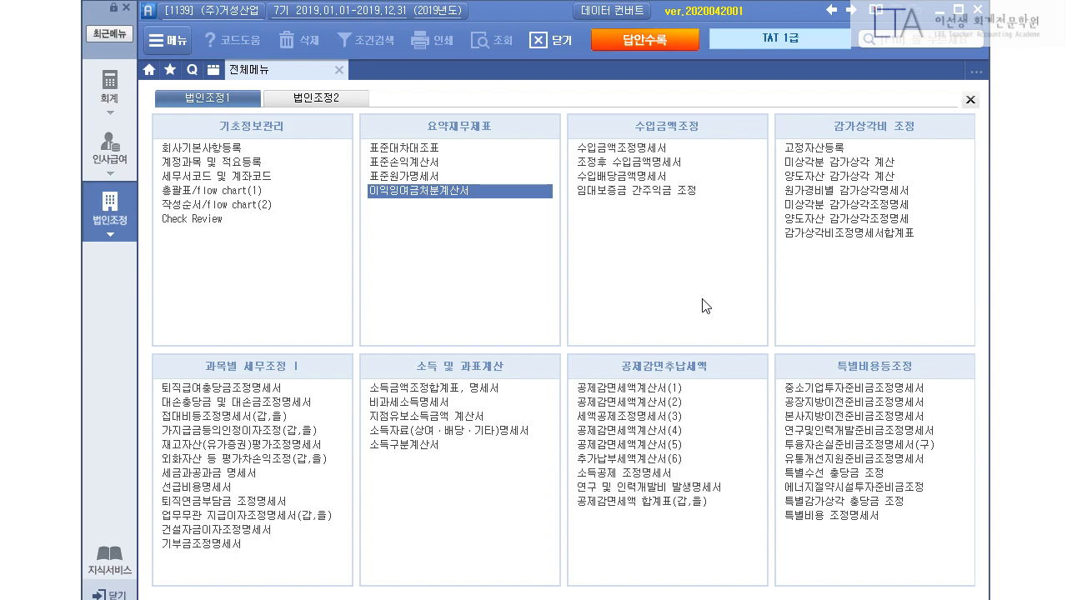
Return to the 회계 module, review the 이익잉여금처분계산서 and the December 2019 재무상태표, and close both.
left_click(110, 90)
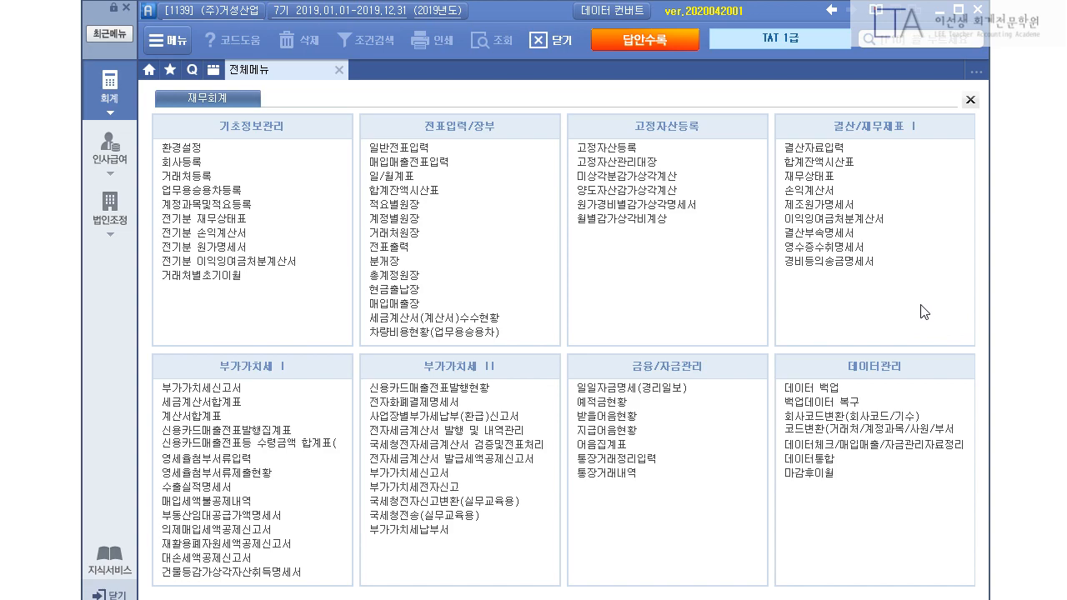
left_click(844, 219)
left_click(505, 367)
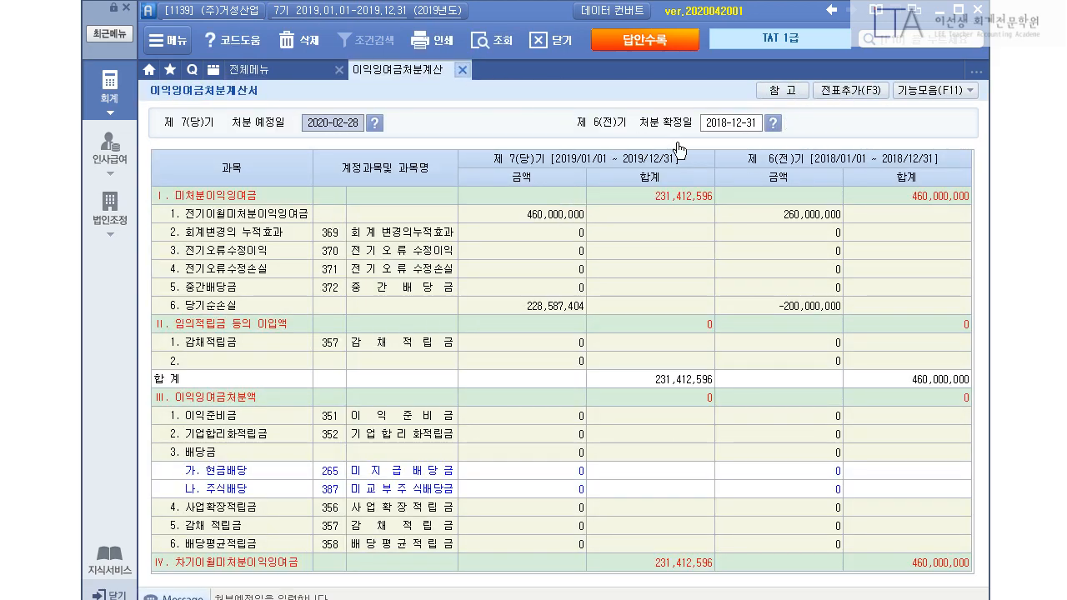
left_click(462, 70)
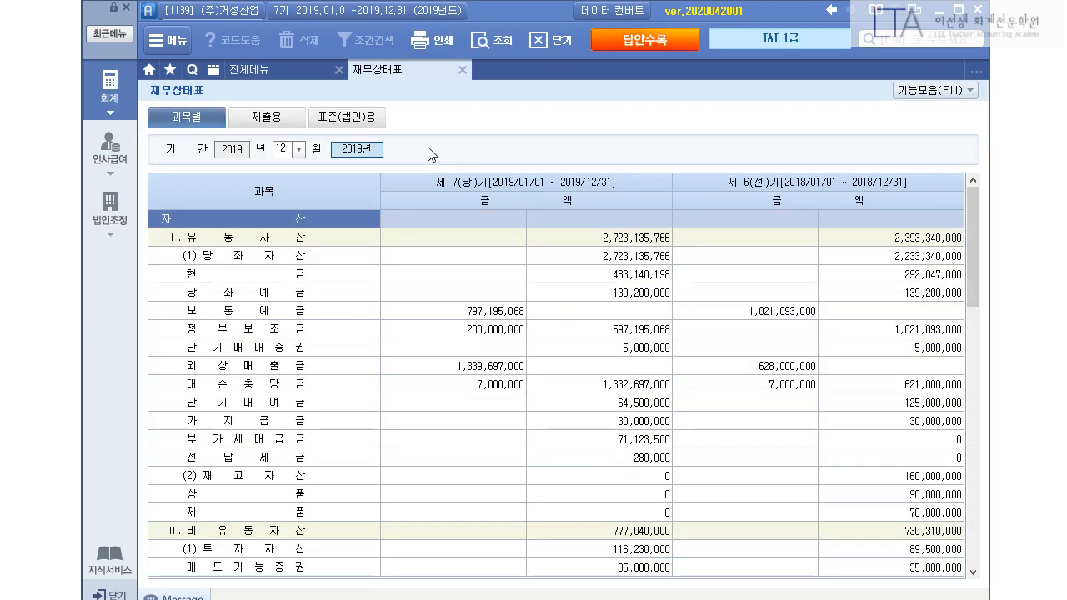
left_click(461, 70)
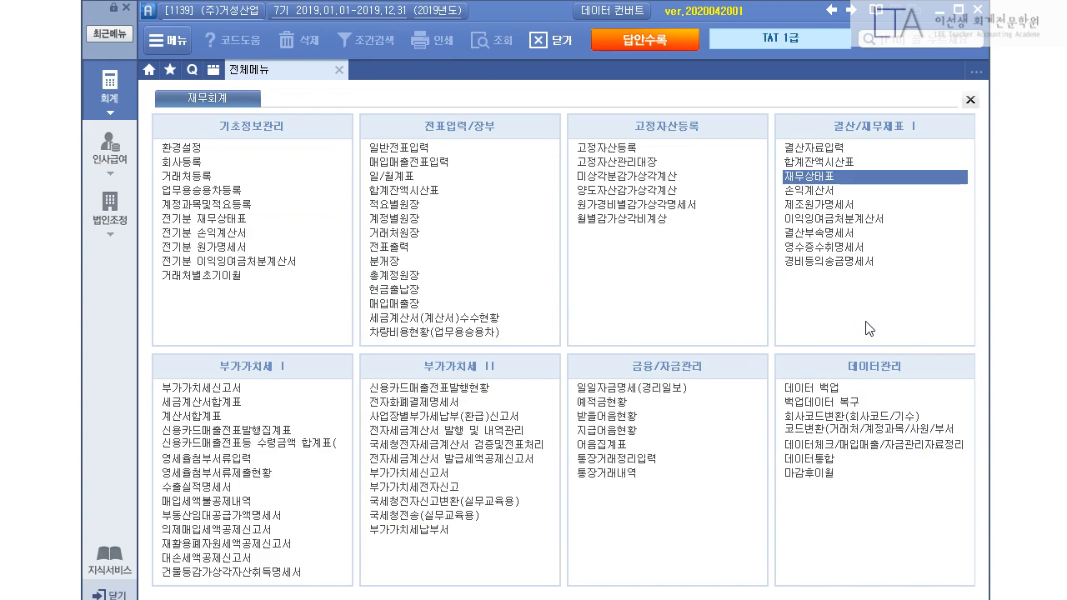